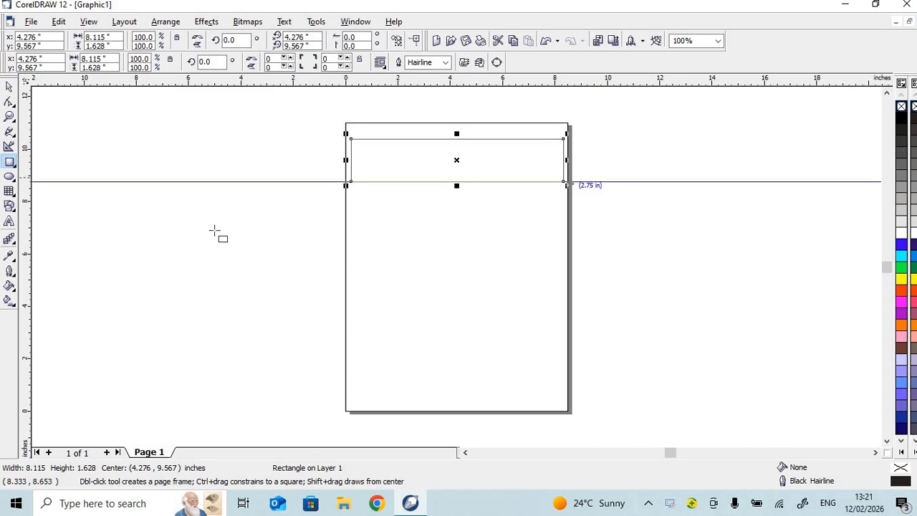
Step: Draw a circle about 7.96 inches in diameter below the header rectangle, centred on it horizontally
{"action": "left_click", "coordinate": [9, 176]}
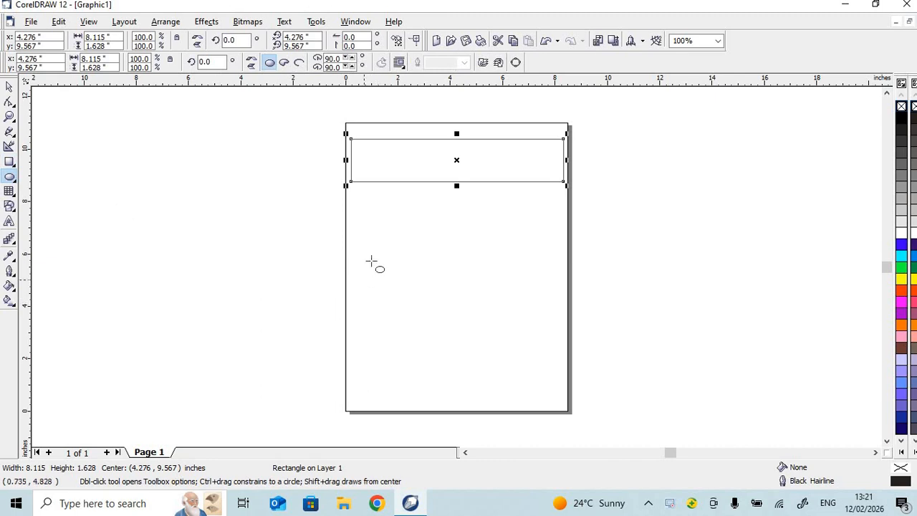
{"action": "left_click_drag", "start_coordinate": [373, 261], "coordinate": [579, 415]}
{"action": "left_click_drag", "start_coordinate": [478, 363], "coordinate": [457, 303]}
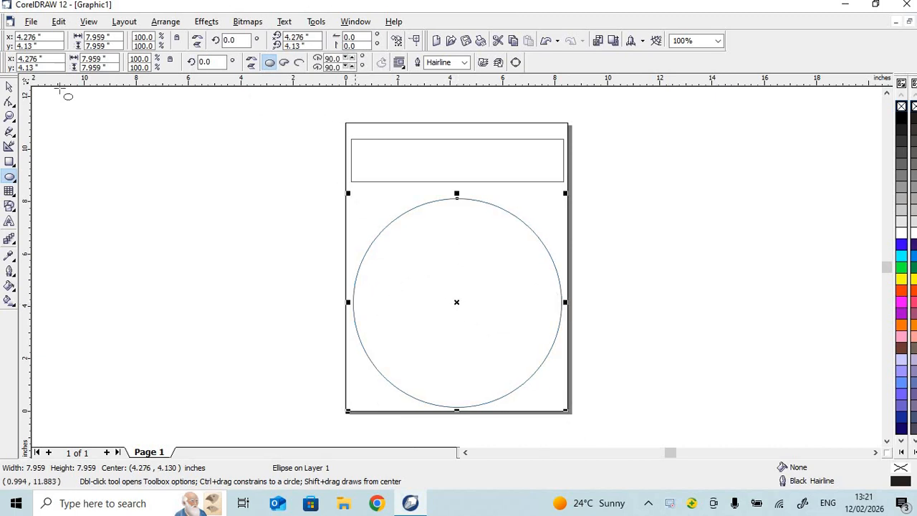
Step: Give the page frame, header rectangle and large circle a dark blue outline 8.0 pt wide
{"action": "left_click", "coordinate": [9, 87]}
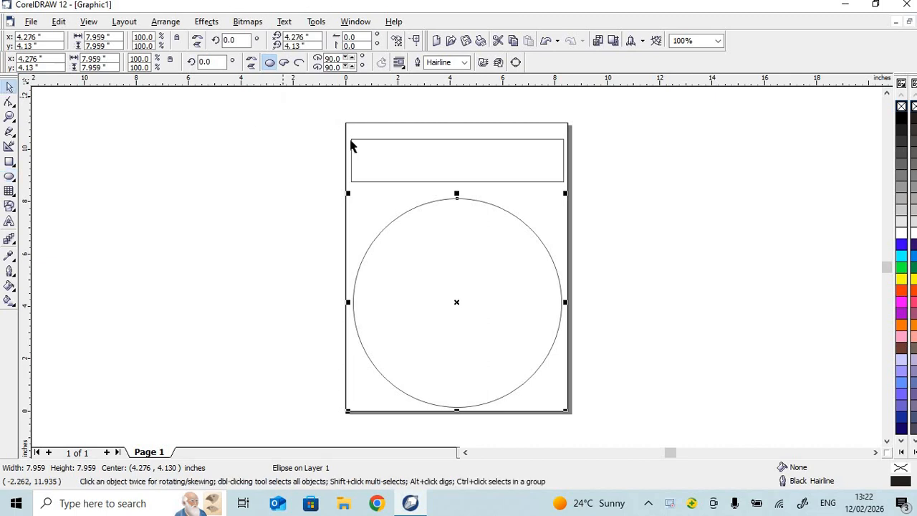
{"action": "left_click_drag", "start_coordinate": [282, 96], "coordinate": [654, 430]}
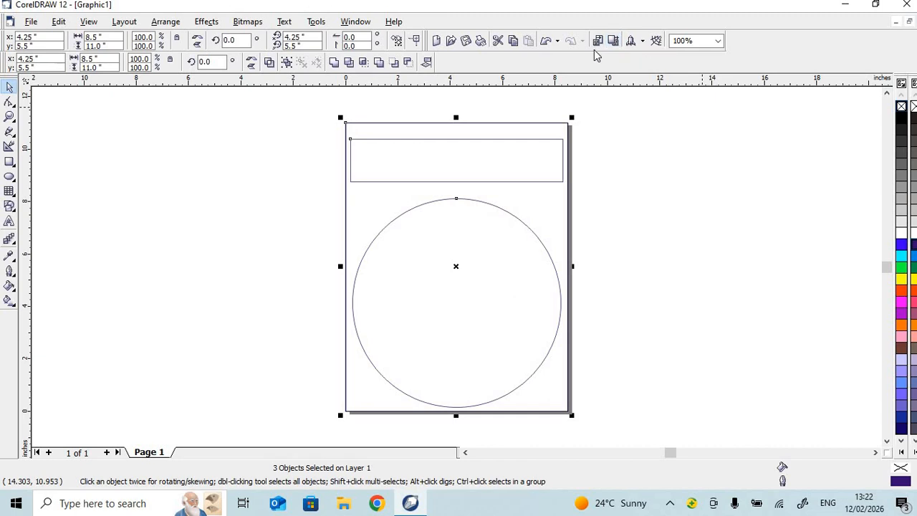
{"action": "key", "text": "F12"}
{"action": "left_click", "coordinate": [387, 181]}
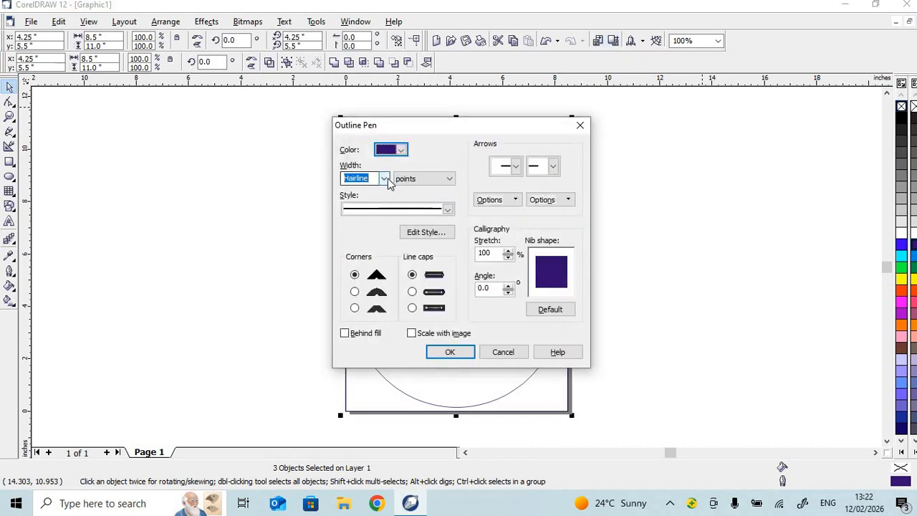
{"action": "left_click", "coordinate": [384, 179]}
{"action": "left_click", "coordinate": [367, 247]}
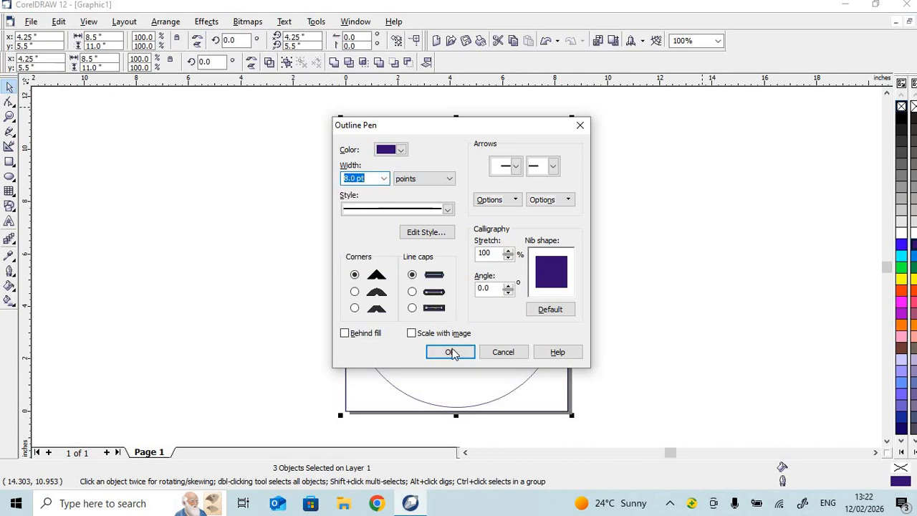
{"action": "left_click", "coordinate": [450, 352]}
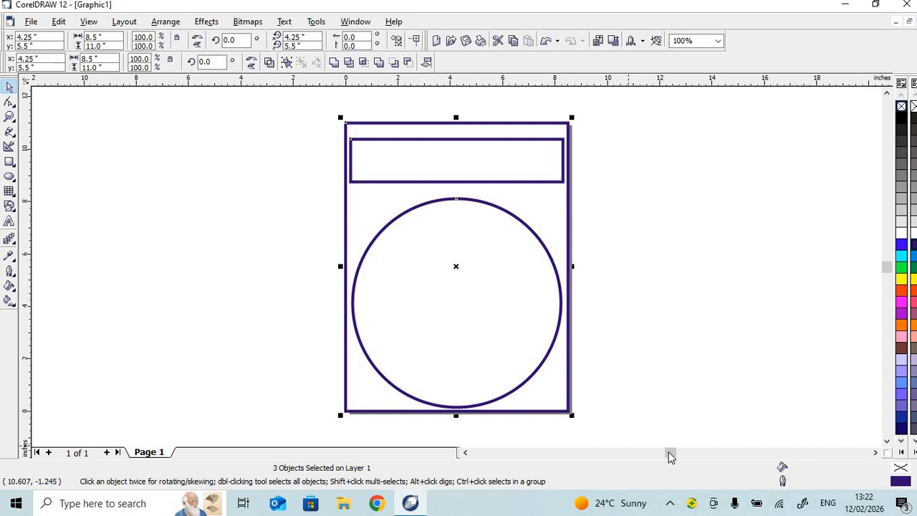
Step: Draw a circle about 6.2 inches in diameter on the empty area beside the page and fill it dark blue
{"action": "mouse_move", "coordinate": [666, 455]}
{"action": "left_mouse_down"}
{"action": "mouse_move", "coordinate": [634, 459]}
{"action": "mouse_move", "coordinate": [689, 455]}
{"action": "left_mouse_up"}
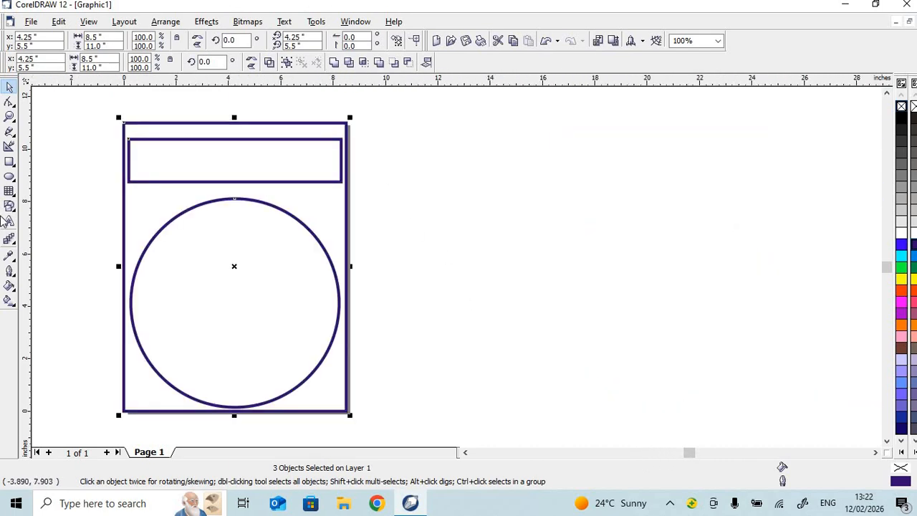
{"action": "left_click", "coordinate": [10, 177]}
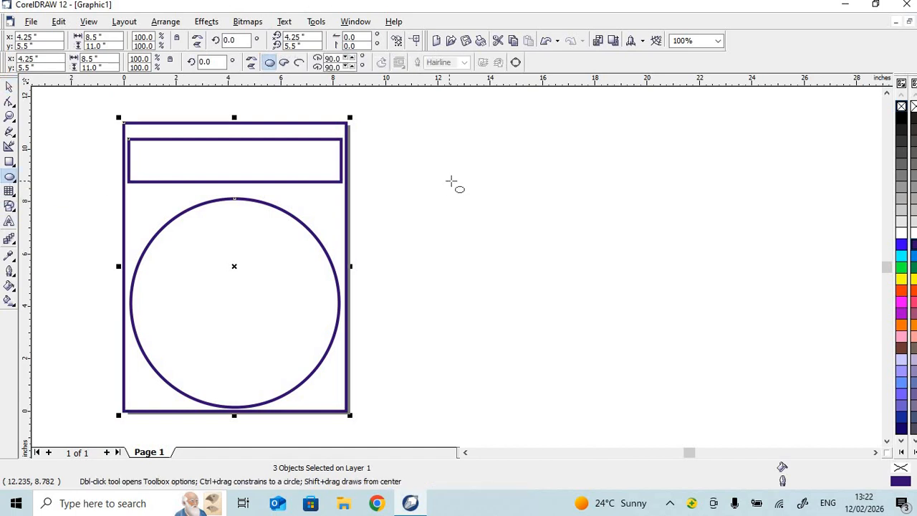
{"action": "mouse_move", "coordinate": [465, 157]}
{"action": "left_mouse_down"}
{"action": "mouse_move", "coordinate": [637, 334]}
{"action": "mouse_move", "coordinate": [620, 320]}
{"action": "left_mouse_up"}
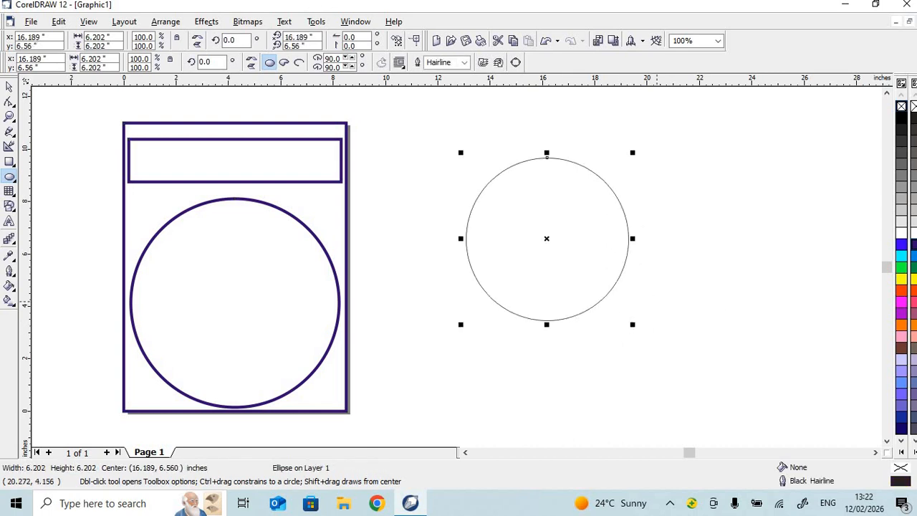
{"action": "left_click", "coordinate": [914, 246]}
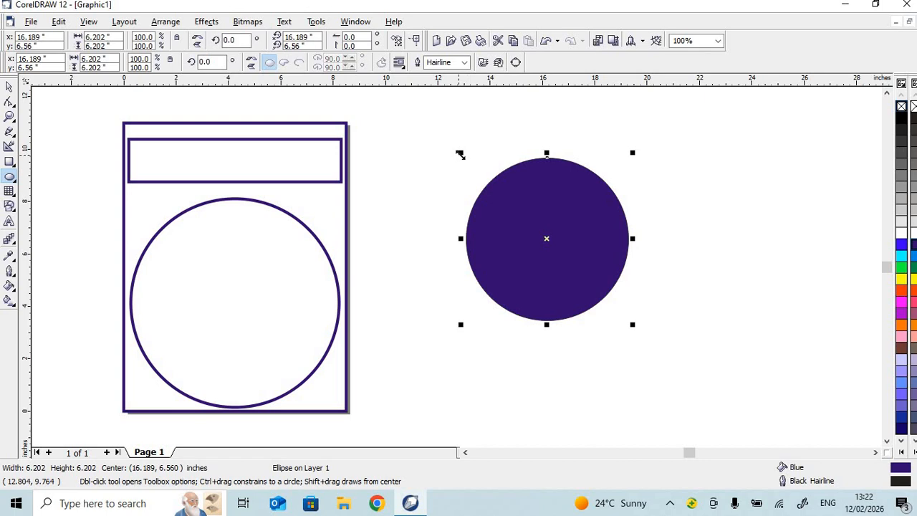
Step: Add three successively smaller copies anchored at the circle's lower-right corner, about 5.4, 4.57 and 3.75 inches wide, filled white, dark blue and white
{"action": "left_click_drag", "start_coordinate": [461, 152], "coordinate": [484, 175]}
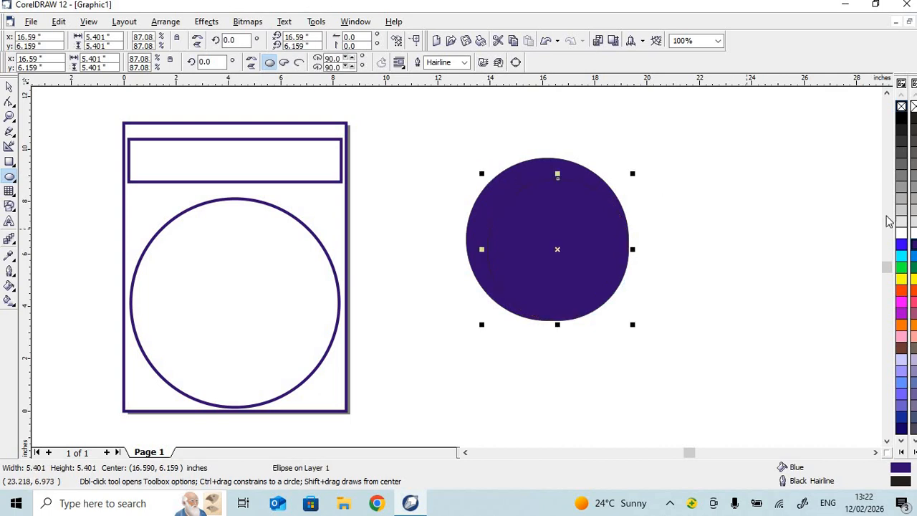
{"action": "left_click", "coordinate": [900, 234]}
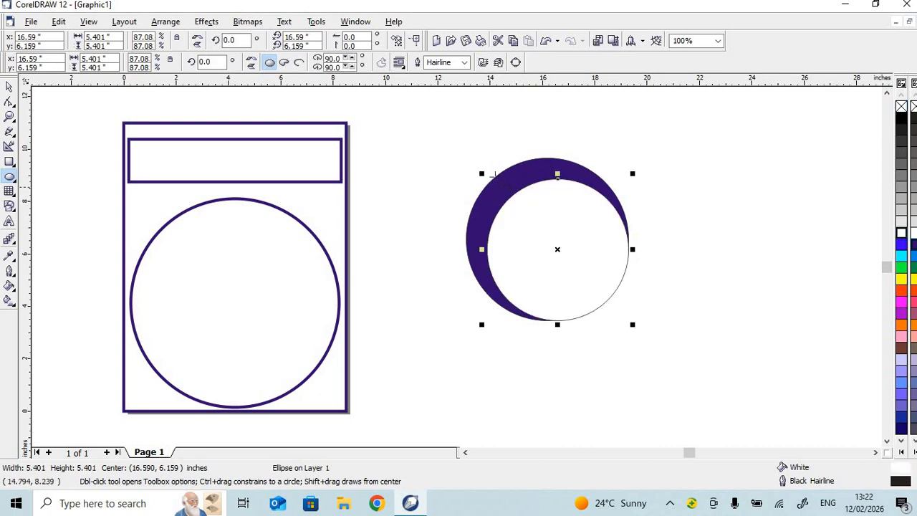
{"action": "left_click_drag", "start_coordinate": [483, 174], "coordinate": [503, 195]}
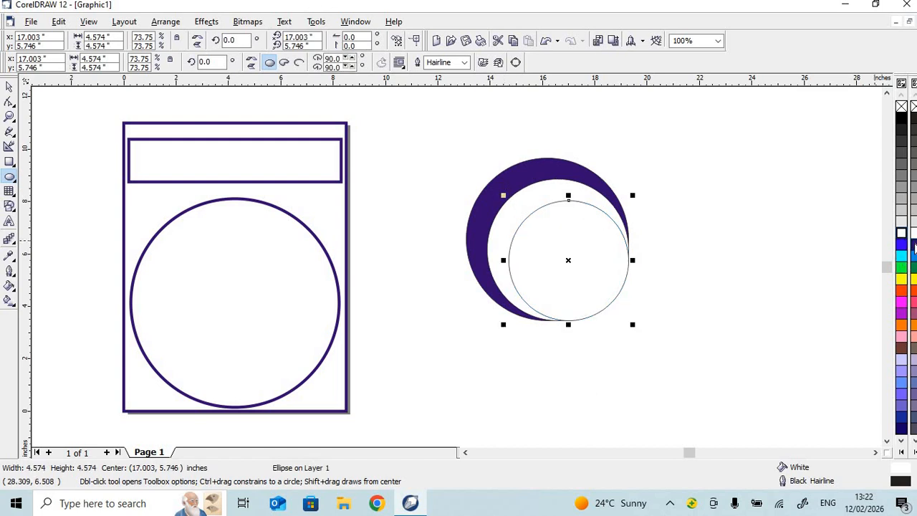
{"action": "left_click", "coordinate": [915, 247]}
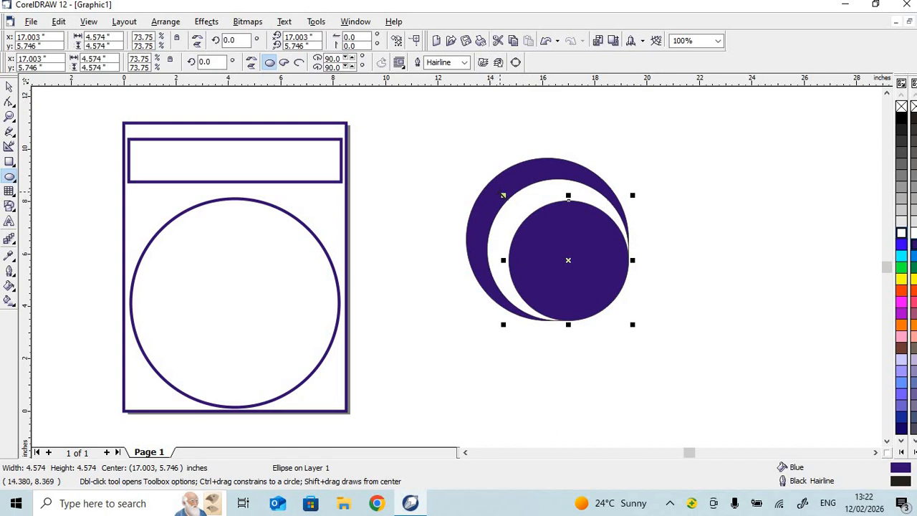
{"action": "left_click_drag", "start_coordinate": [503, 195], "coordinate": [525, 217]}
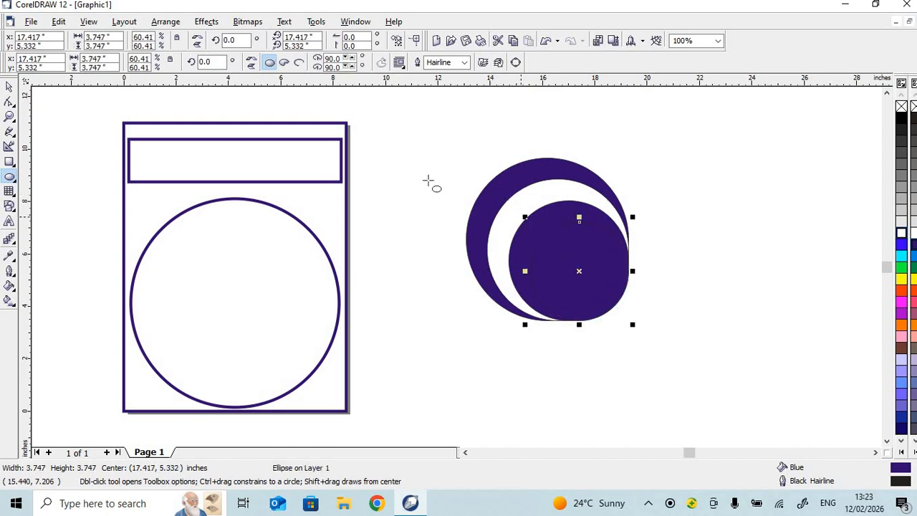
{"action": "left_click", "coordinate": [900, 235]}
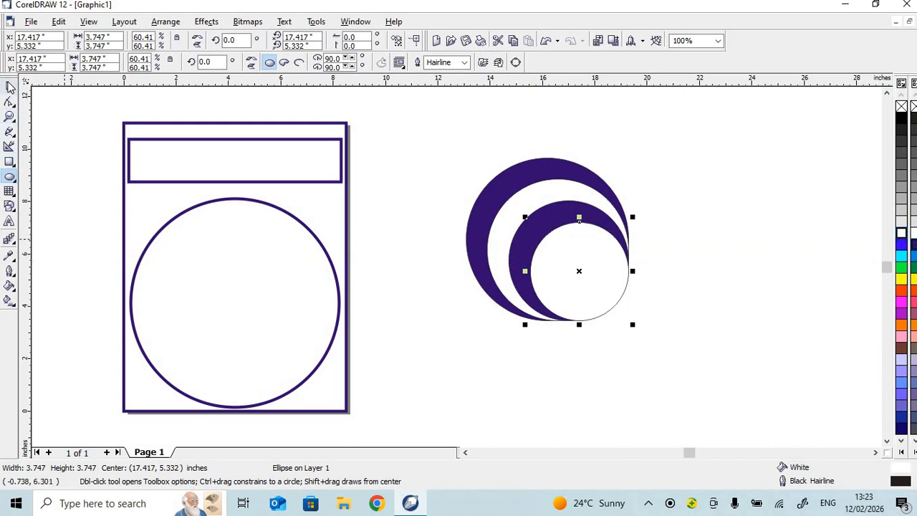
Step: Set the outline colour of the smallest white circle to white
{"action": "key", "text": "space"}
{"action": "left_click_drag", "start_coordinate": [412, 129], "coordinate": [661, 351]}
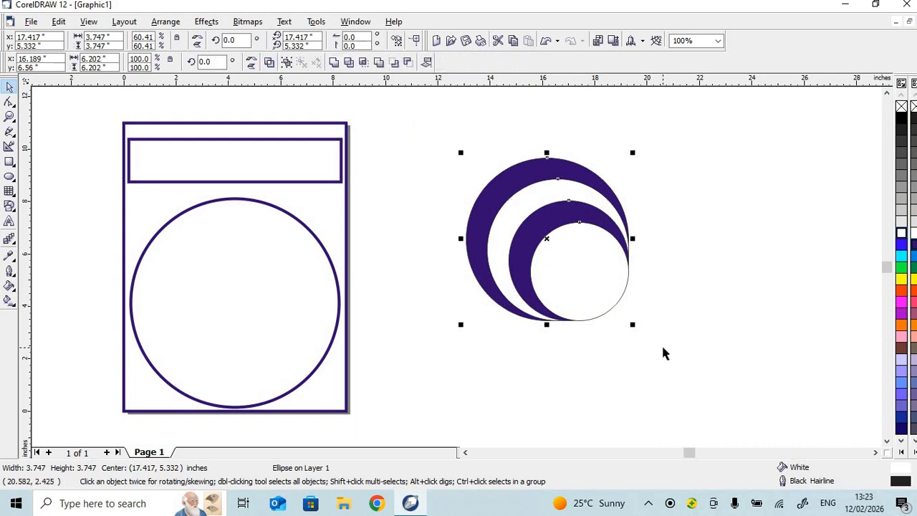
{"action": "left_click", "coordinate": [582, 293]}
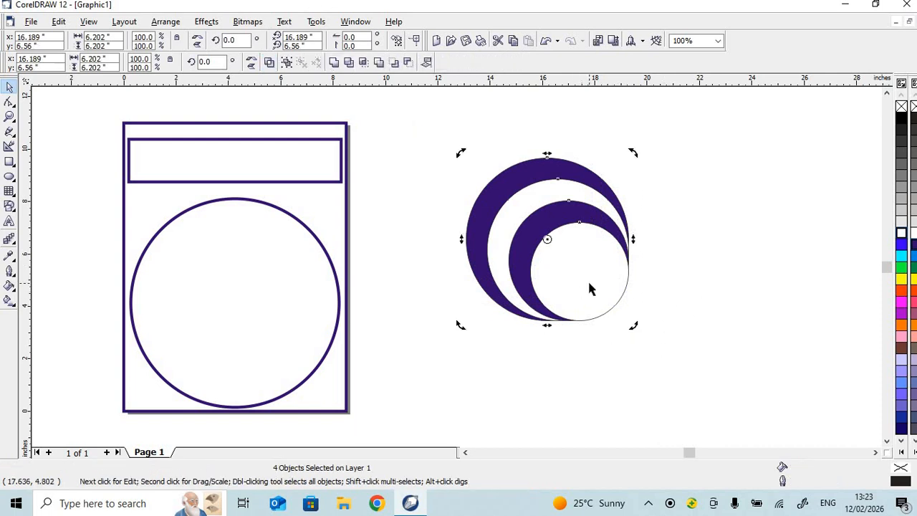
{"action": "left_click", "coordinate": [625, 299]}
{"action": "left_click", "coordinate": [622, 293]}
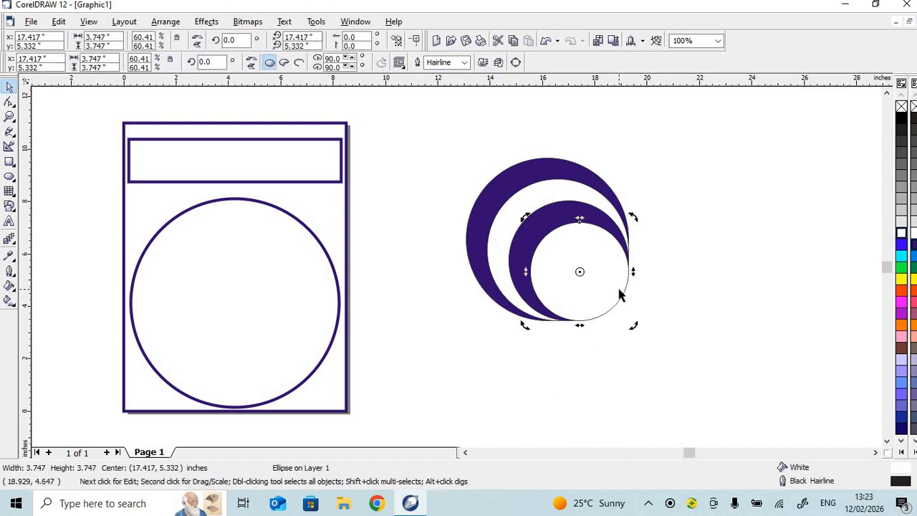
{"action": "right_click", "coordinate": [899, 236]}
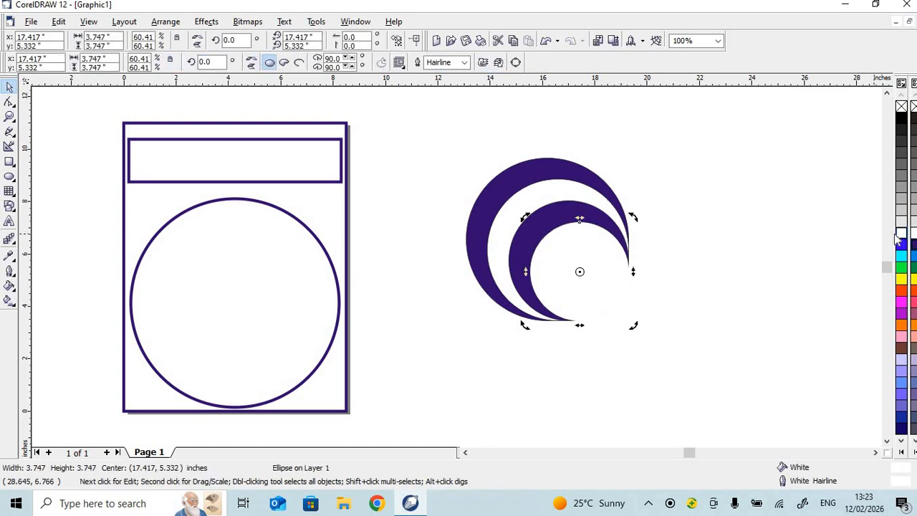
Step: Make a horizontally mirrored copy of the four nested circles directly to their right, and group all eight circles
{"action": "left_click_drag", "start_coordinate": [399, 150], "coordinate": [694, 337]}
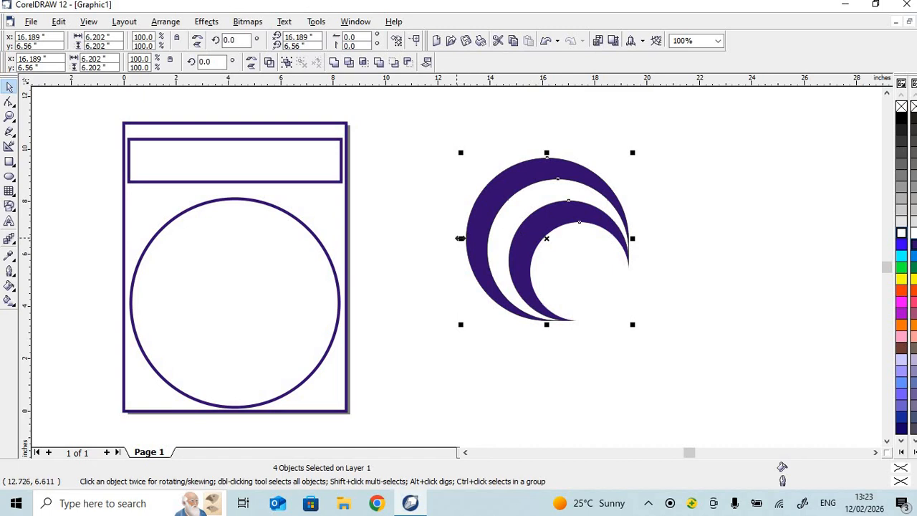
{"action": "left_click_drag", "start_coordinate": [461, 238], "coordinate": [667, 256]}
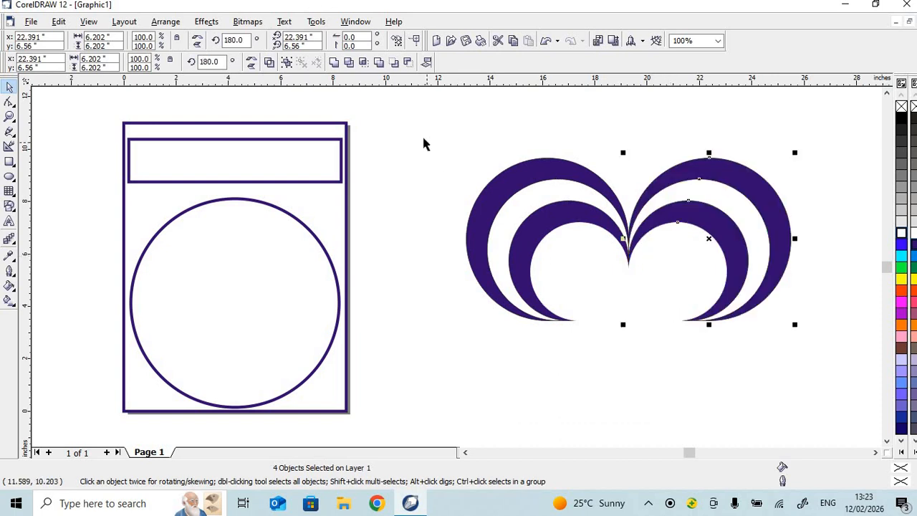
{"action": "left_click_drag", "start_coordinate": [423, 143], "coordinate": [605, 294]}
{"action": "left_click_drag", "start_coordinate": [813, 352], "coordinate": [815, 350]}
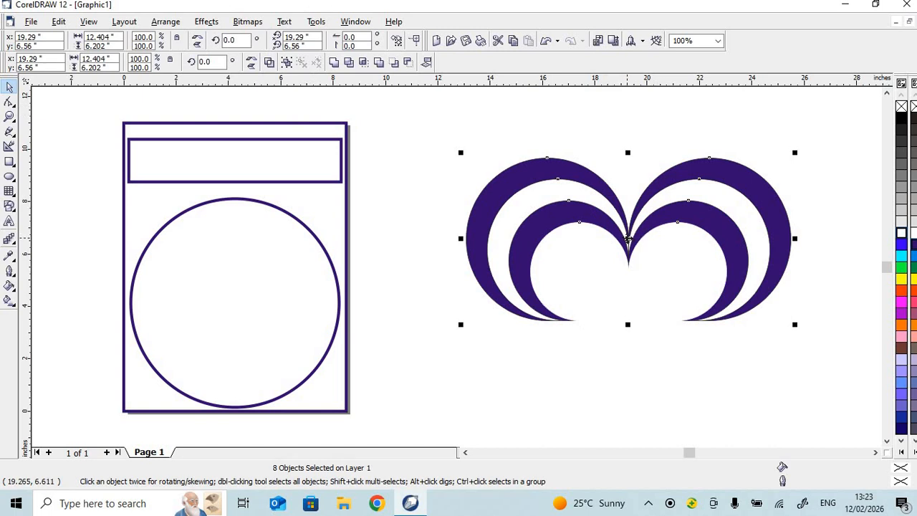
{"action": "key", "text": "ctrl+g"}
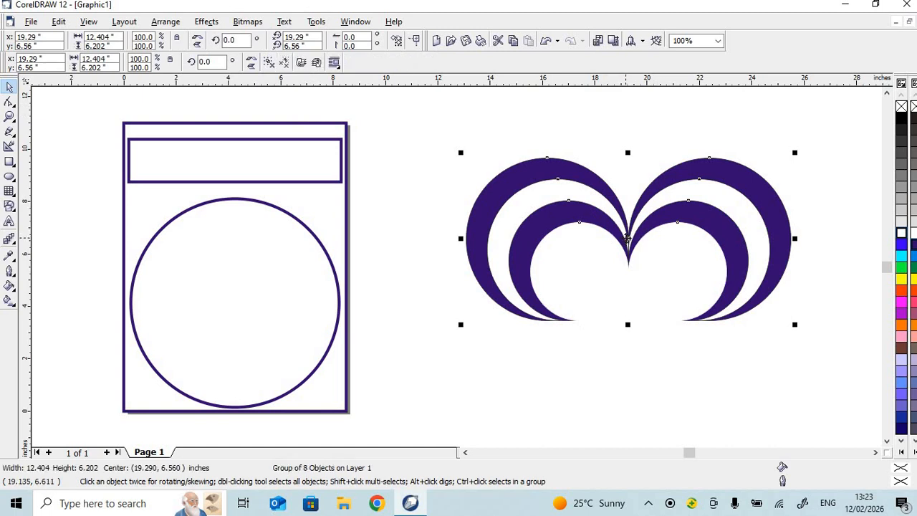
Step: PowerClip the grouped crescent shape inside the large circle on the page
{"action": "left_click_drag", "start_coordinate": [627, 239], "coordinate": [241, 346]}
{"action": "key", "text": "Escape"}
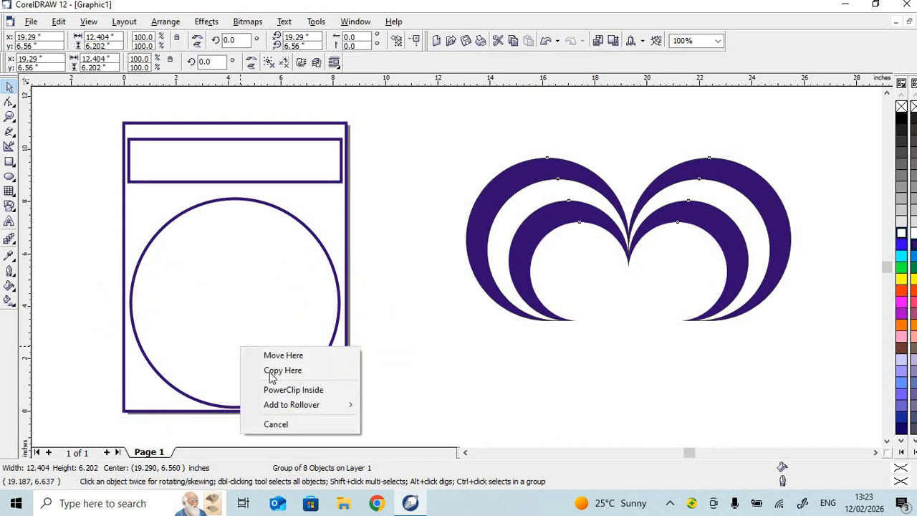
{"action": "left_click", "coordinate": [293, 390]}
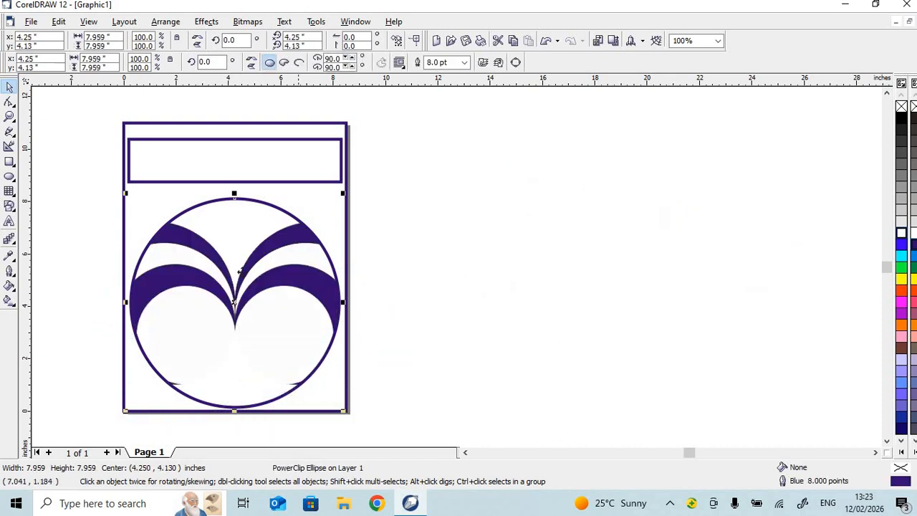
Step: Edit the circle's PowerClip contents, move the crescent group down to a vertical centre of 1.53 inches, and finish editing
{"action": "left_click", "coordinate": [243, 274], "text": "ctrl"}
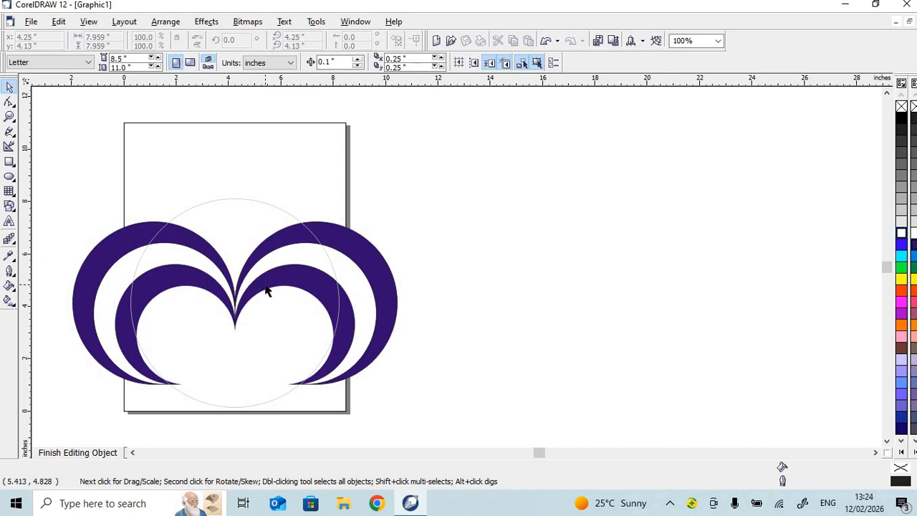
{"action": "left_click", "coordinate": [237, 283]}
{"action": "key", "text": "Down"}
{"action": "key", "text": "Down"}
{"action": "key", "text": "Down"}
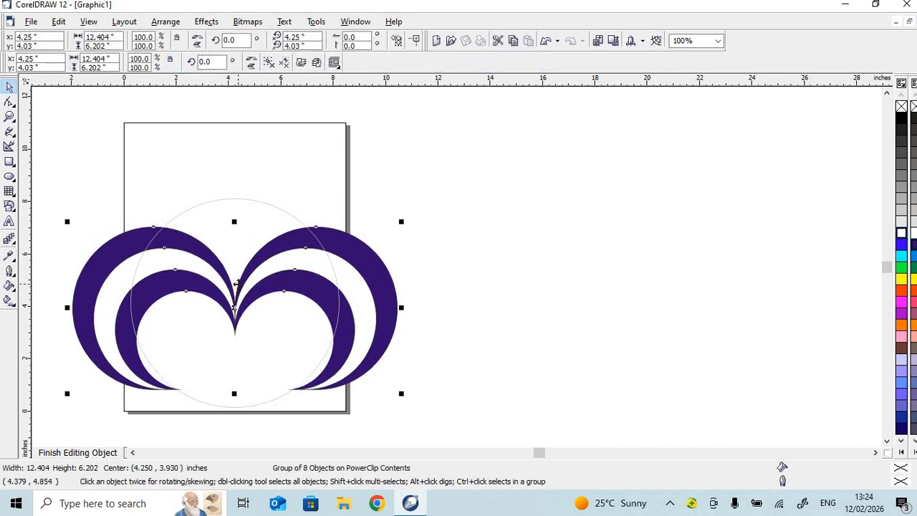
{"action": "key", "text": "Down"}
{"action": "key", "text": "Down"}
{"action": "key", "text": "Down"}
{"action": "key", "text": "Down"}
{"action": "key", "text": "Down"}
{"action": "key", "text": "Down"}
{"action": "key", "text": "Down"}
{"action": "key", "text": "Down"}
{"action": "key", "text": "Down"}
{"action": "key", "text": "Down"}
{"action": "key", "text": "Down"}
{"action": "key", "text": "Down"}
{"action": "key", "text": "Down"}
{"action": "key", "text": "Down"}
{"action": "key", "text": "Down"}
{"action": "key", "text": "Down"}
{"action": "key", "text": "Down"}
{"action": "key", "text": "Down"}
{"action": "key", "text": "Down"}
{"action": "key", "text": "Down"}
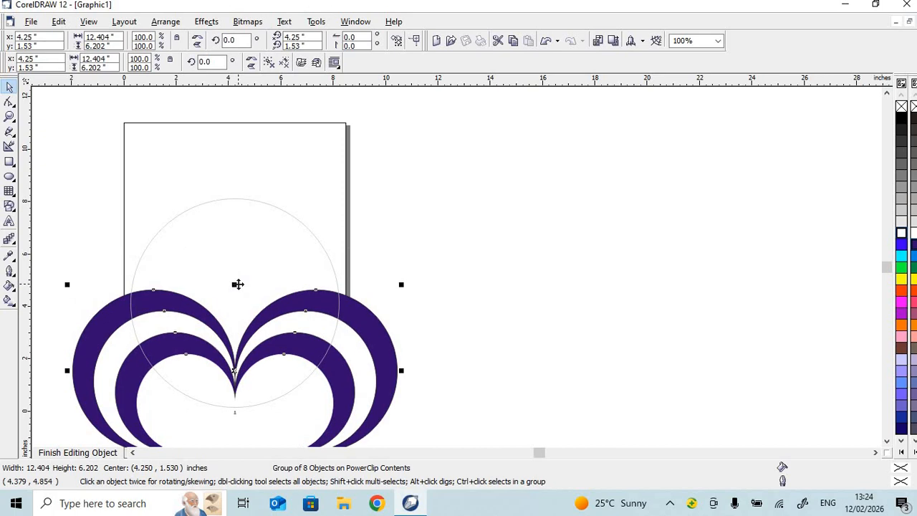
{"action": "key", "text": "Down"}
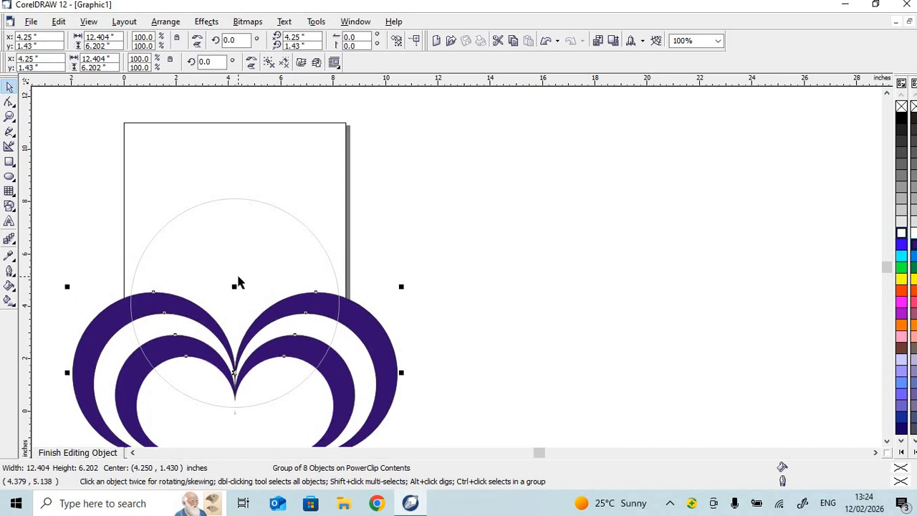
{"action": "key", "text": "Up"}
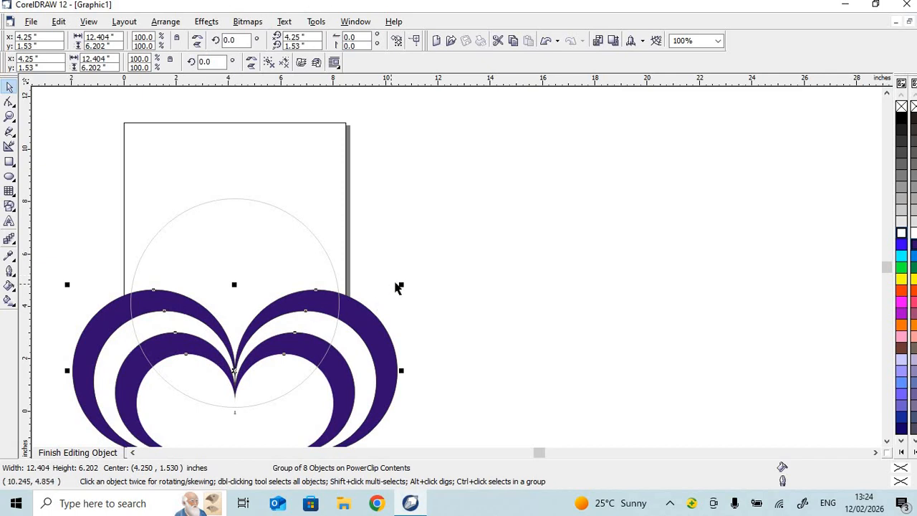
{"action": "left_click", "coordinate": [469, 256], "text": "ctrl"}
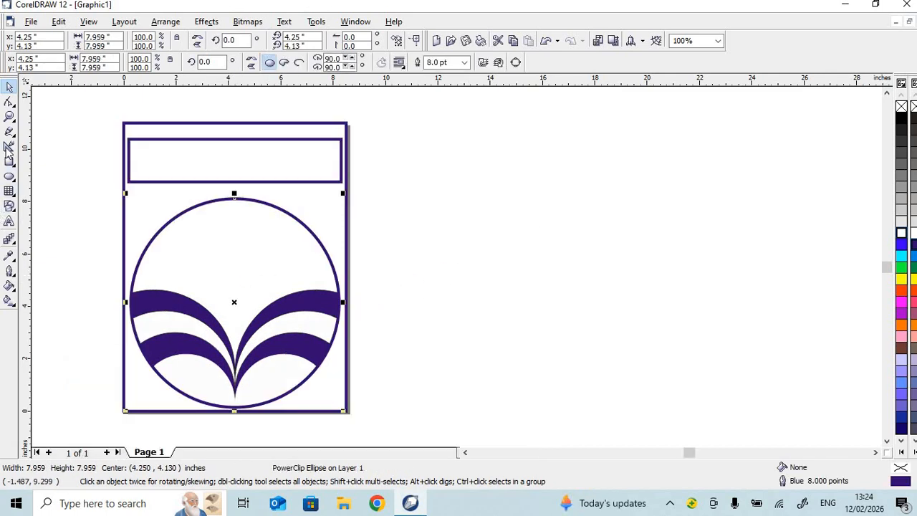
Step: Start an artistic text object on the blank area beside the page and set its font to Gloucester MT Extra Condensed
{"action": "left_click", "coordinate": [9, 221]}
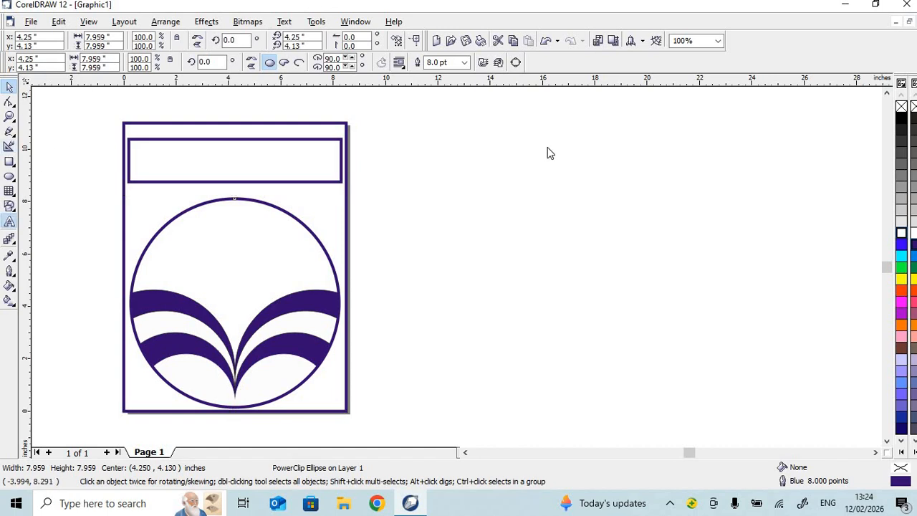
{"action": "left_click", "coordinate": [511, 200]}
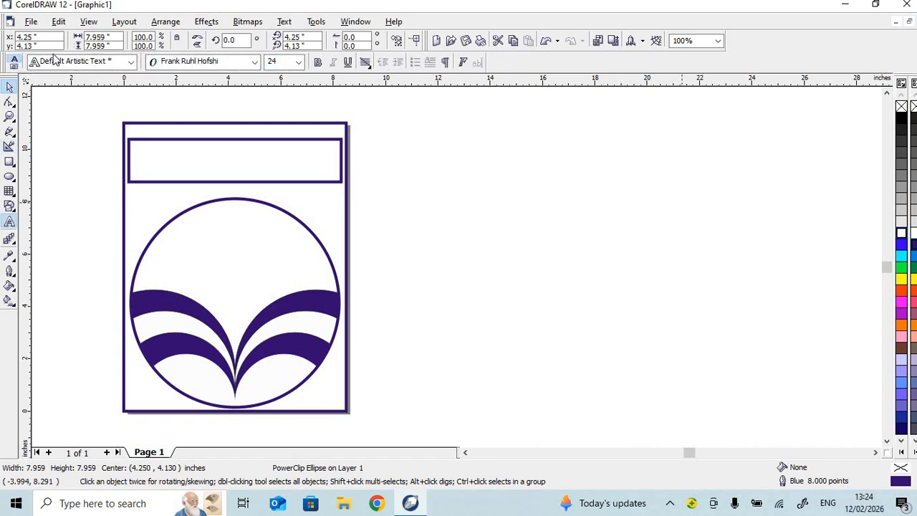
{"action": "left_click", "coordinate": [254, 61]}
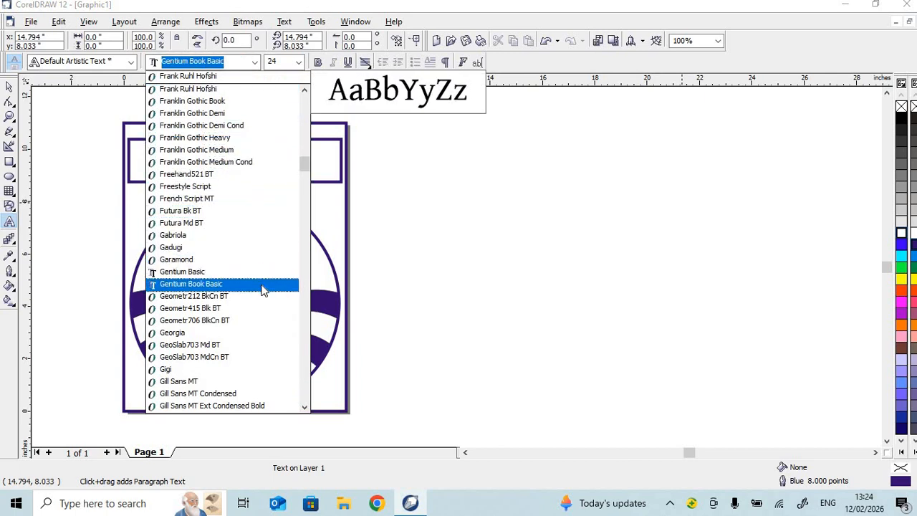
{"action": "scroll", "coordinate": [258, 287], "scroll_direction": "down", "scroll_amount": 5}
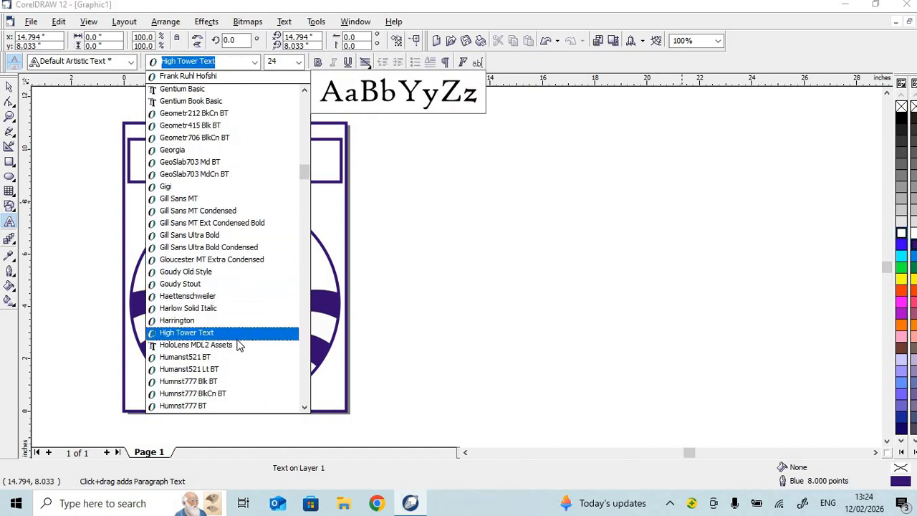
{"action": "scroll", "coordinate": [238, 344], "scroll_direction": "down", "scroll_amount": 2}
{"action": "scroll", "coordinate": [230, 342], "scroll_direction": "down", "scroll_amount": 3}
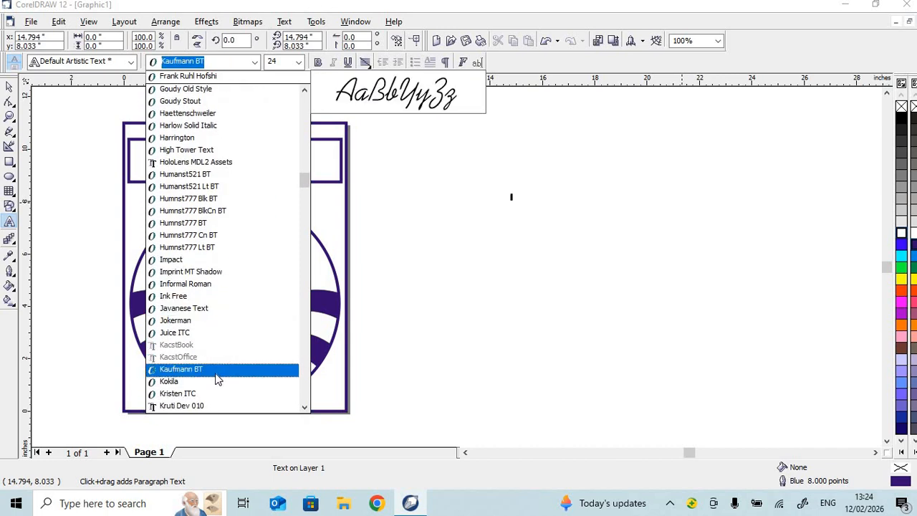
{"action": "scroll", "coordinate": [216, 367], "scroll_direction": "down", "scroll_amount": 3}
{"action": "scroll", "coordinate": [244, 351], "scroll_direction": "down", "scroll_amount": 20}
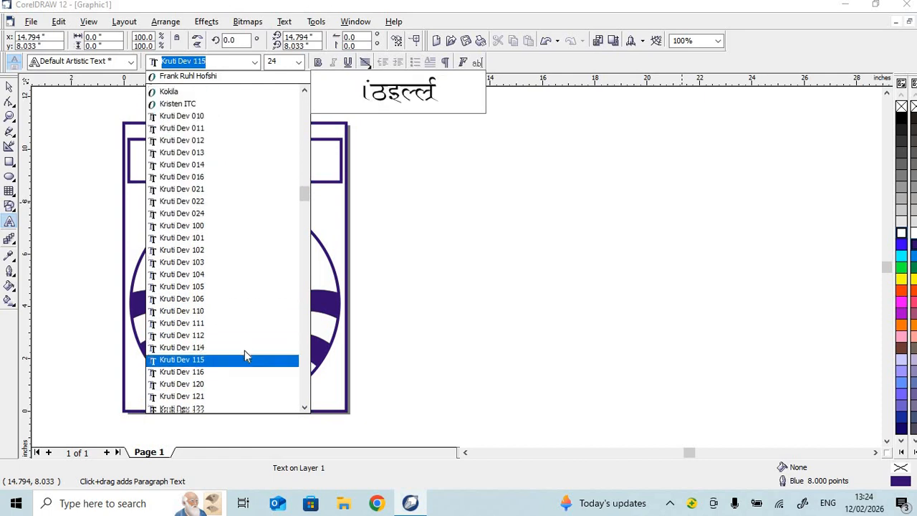
{"action": "scroll", "coordinate": [245, 351], "scroll_direction": "down", "scroll_amount": 2}
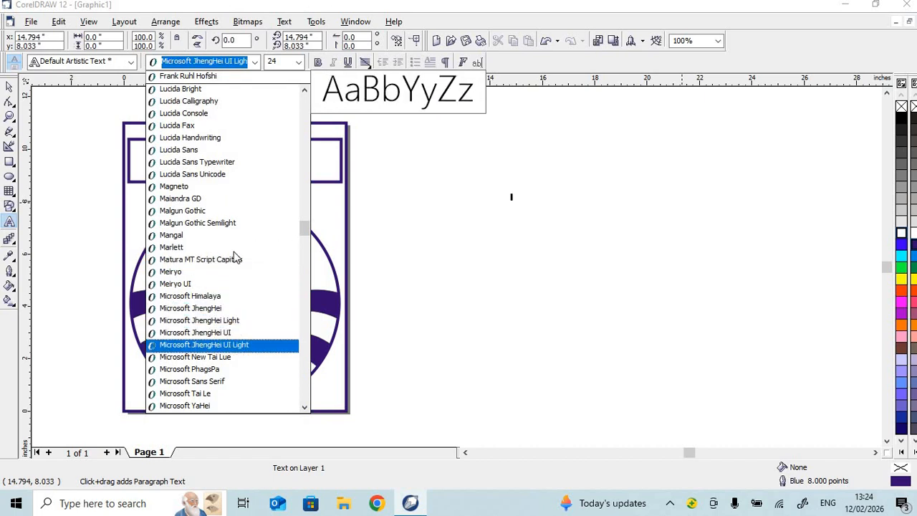
{"action": "scroll", "coordinate": [226, 231], "scroll_direction": "up", "scroll_amount": 10}
{"action": "scroll", "coordinate": [217, 172], "scroll_direction": "up", "scroll_amount": 15}
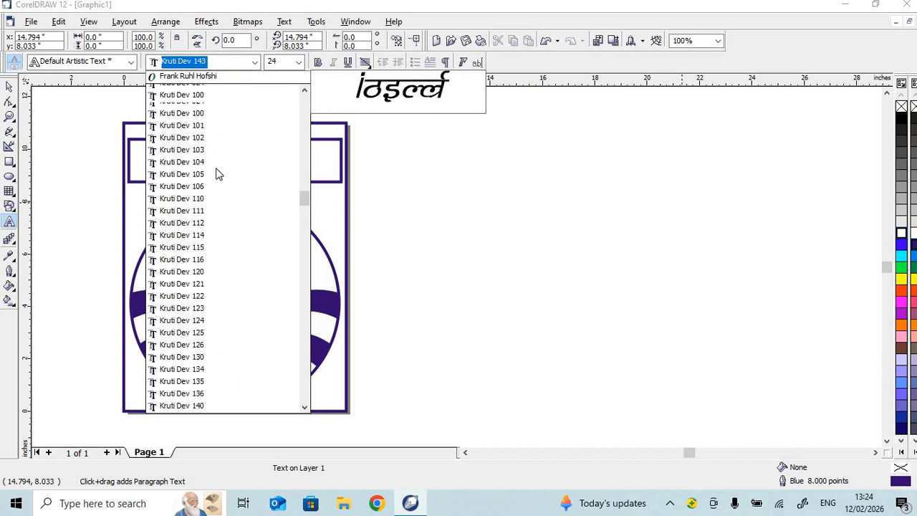
{"action": "scroll", "coordinate": [212, 168], "scroll_direction": "up", "scroll_amount": 9}
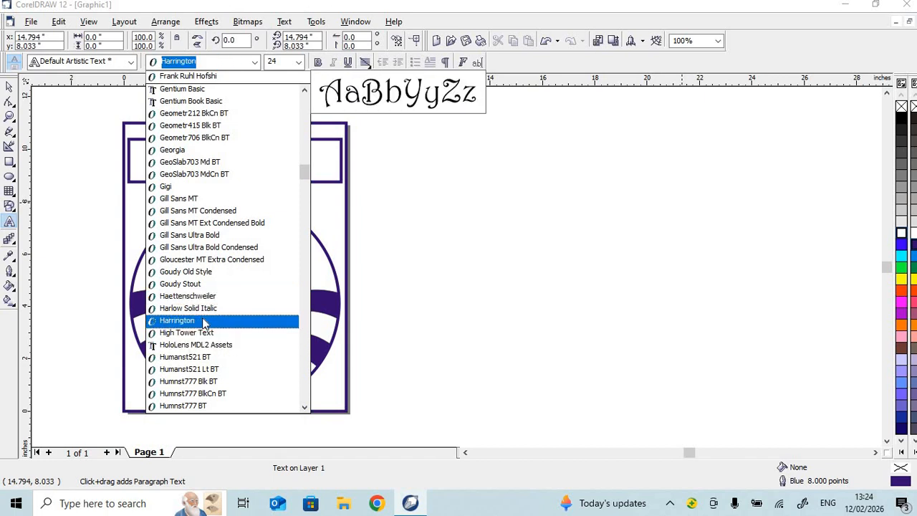
{"action": "left_click", "coordinate": [213, 263]}
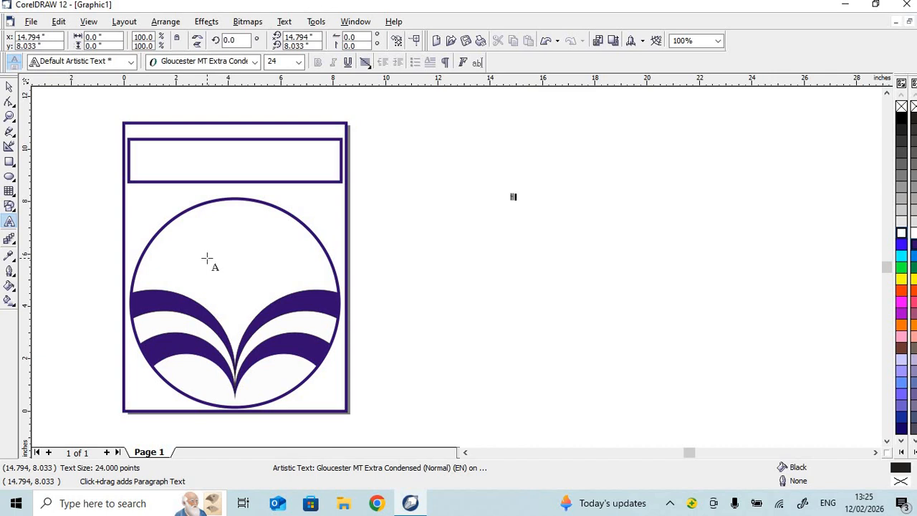
Step: Enter the text "HP", enlarged to about 306 pt, and fill it with red
{"action": "type", "text": "P"}
{"action": "left_click_drag", "start_coordinate": [527, 207], "coordinate": [514, 225]}
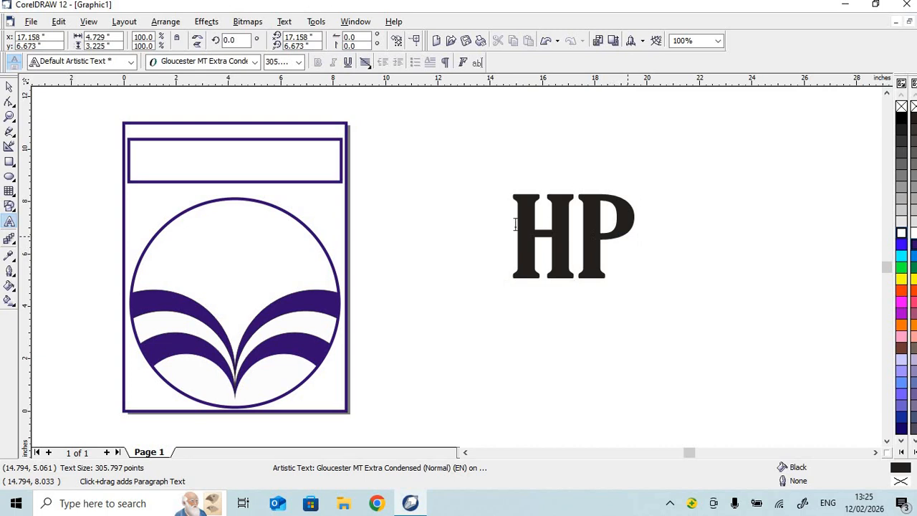
{"action": "left_click", "coordinate": [901, 290]}
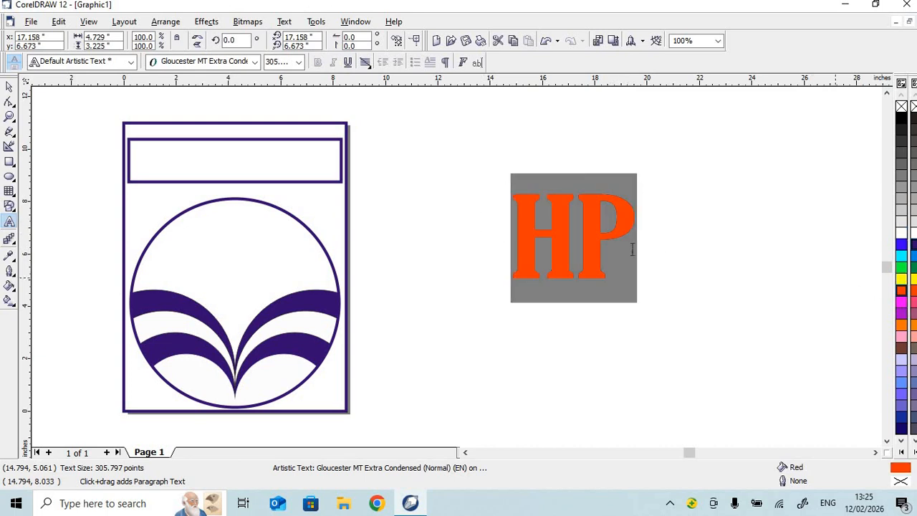
Step: Move the HP text into the upper half of the circle, centred above the crescents, and scale it to about 258 pt
{"action": "left_click", "coordinate": [578, 238]}
{"action": "left_click_drag", "start_coordinate": [419, 242], "coordinate": [237, 252]}
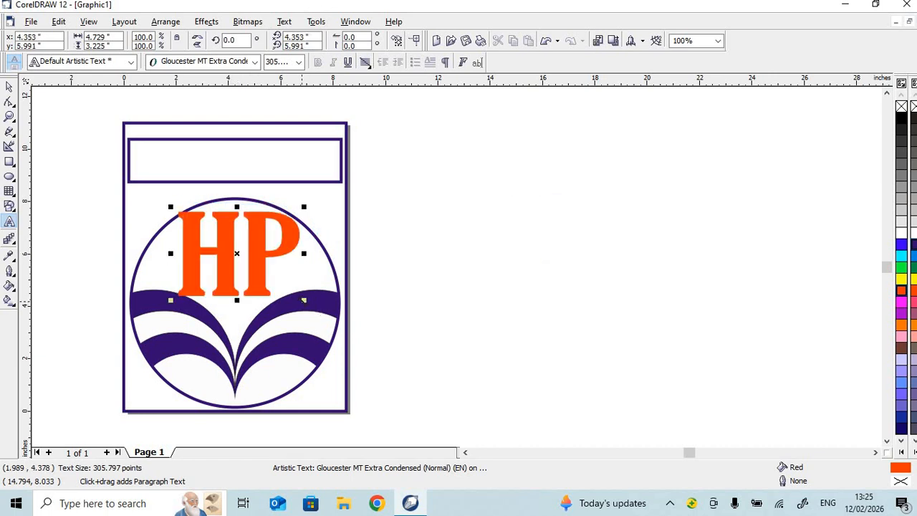
{"action": "left_click_drag", "start_coordinate": [304, 300], "coordinate": [287, 288]}
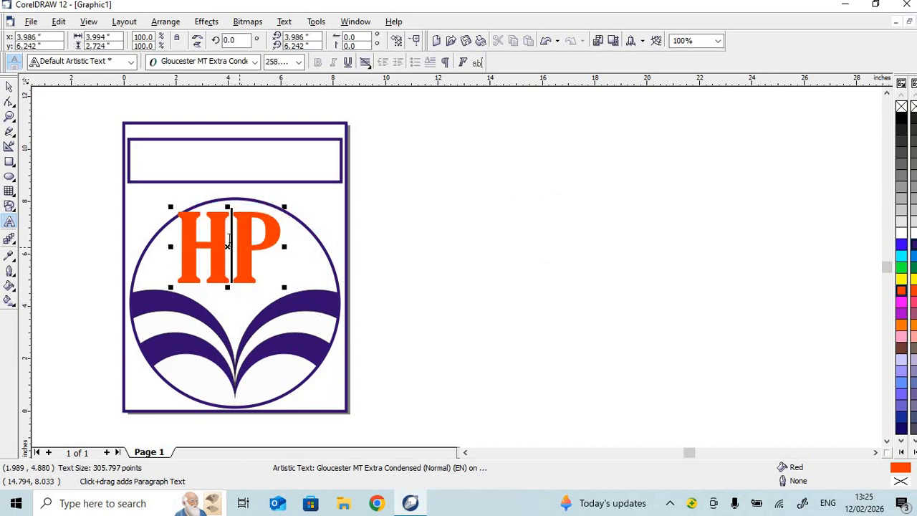
{"action": "left_click_drag", "start_coordinate": [231, 251], "coordinate": [243, 263]}
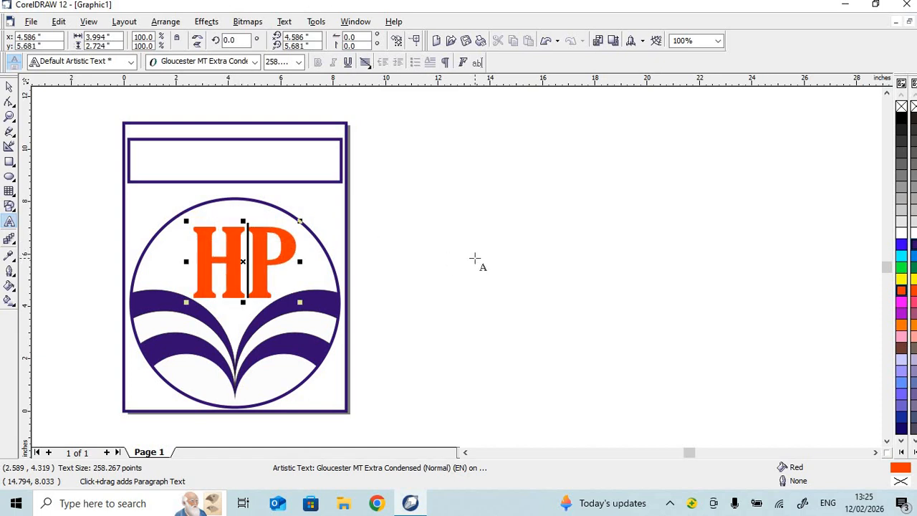
{"action": "left_click", "coordinate": [474, 258]}
{"action": "left_click", "coordinate": [243, 264]}
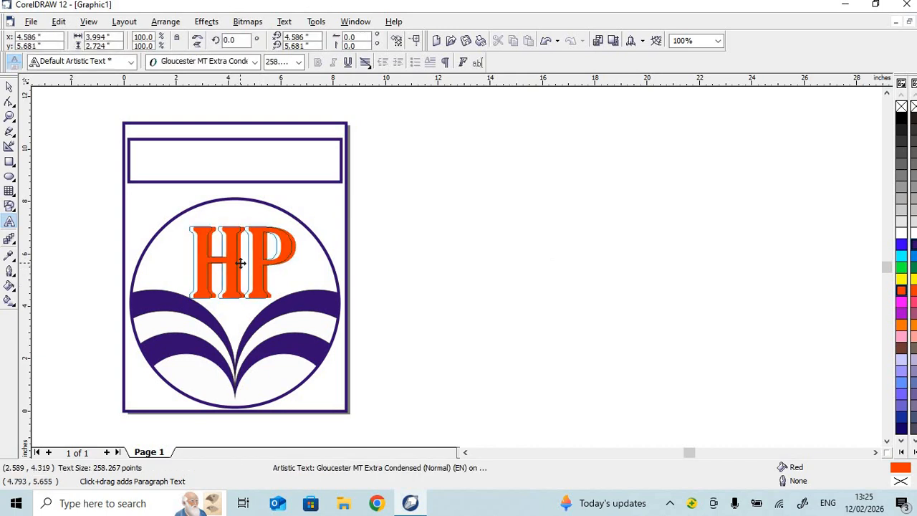
{"action": "left_click_drag", "start_coordinate": [241, 262], "coordinate": [237, 262]}
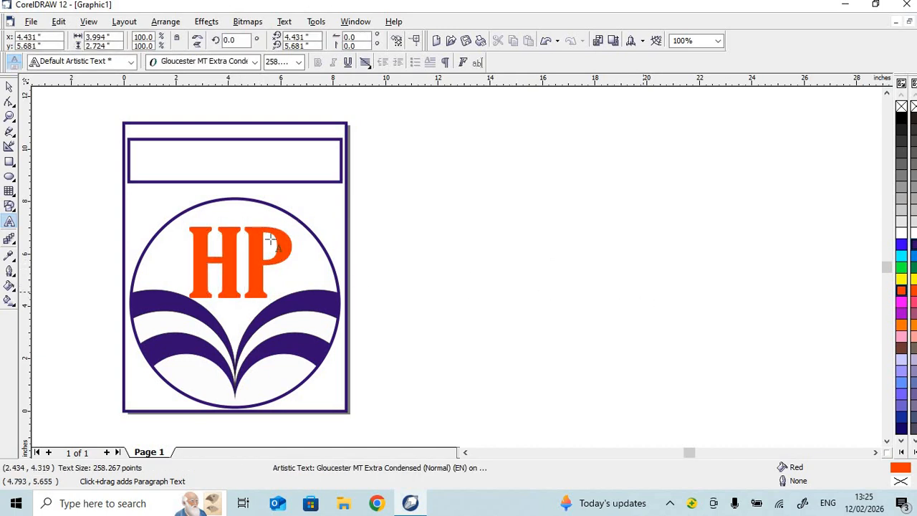
Step: Start a new artistic text object on the blank area beside the page in the Kruti Dev 011 font
{"action": "left_click", "coordinate": [643, 291]}
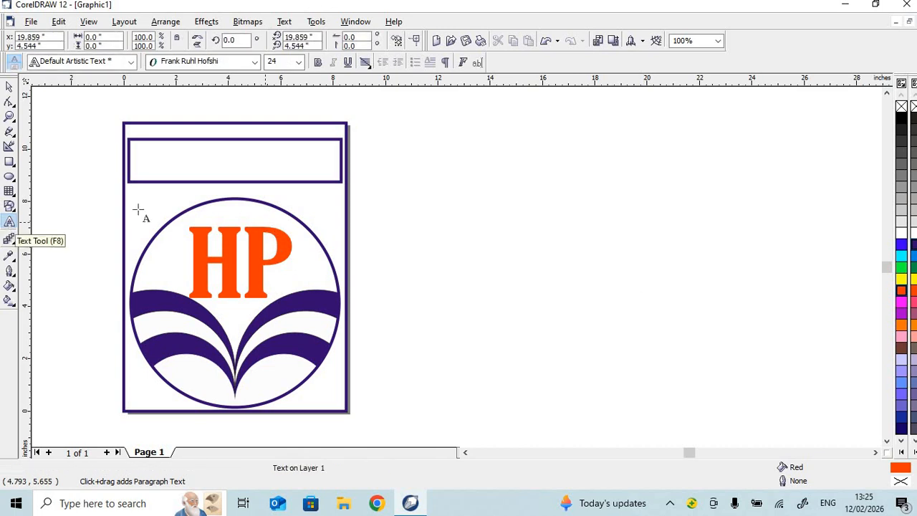
{"action": "left_click", "coordinate": [586, 198]}
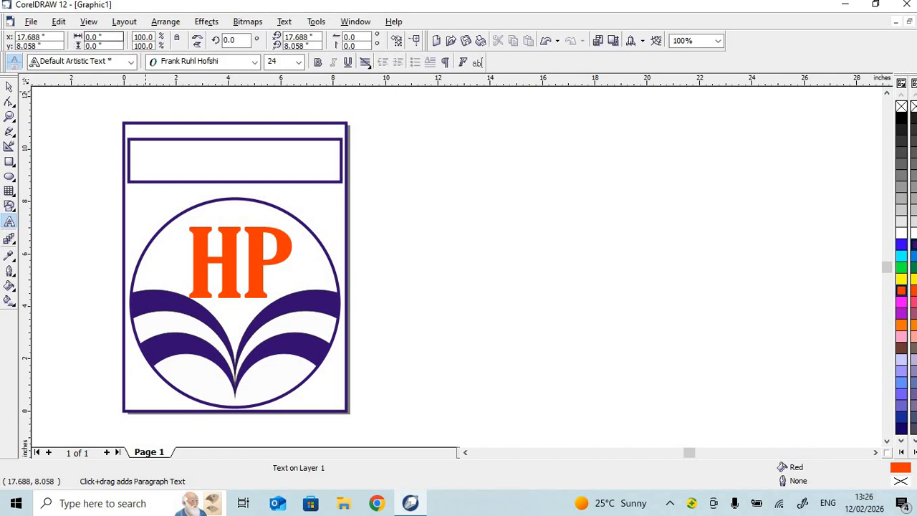
{"action": "left_click", "coordinate": [254, 61]}
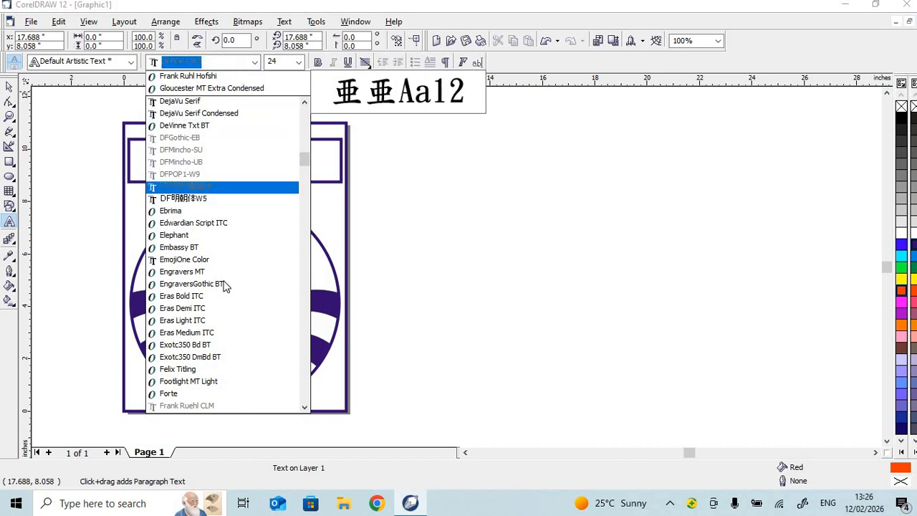
{"action": "scroll", "coordinate": [227, 284], "scroll_direction": "down", "scroll_amount": 9}
{"action": "scroll", "coordinate": [225, 285], "scroll_direction": "down", "scroll_amount": 8}
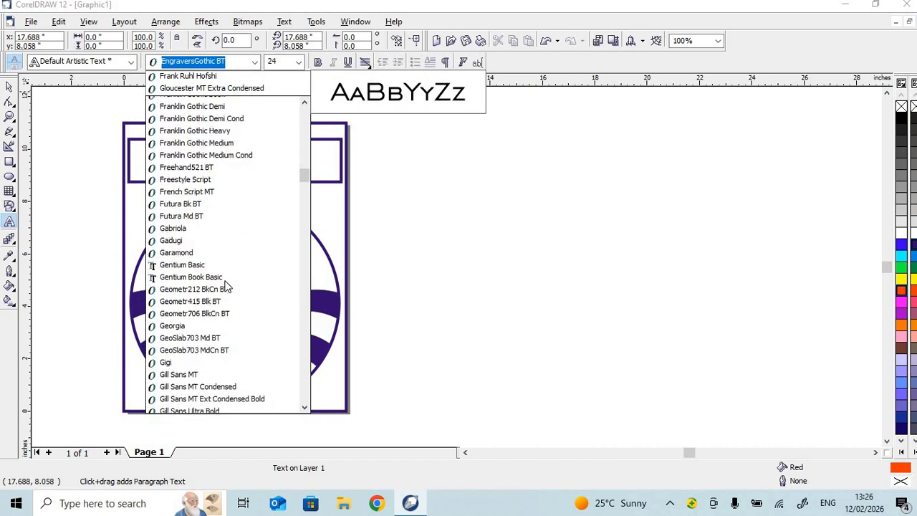
{"action": "scroll", "coordinate": [224, 285], "scroll_direction": "down", "scroll_amount": 6}
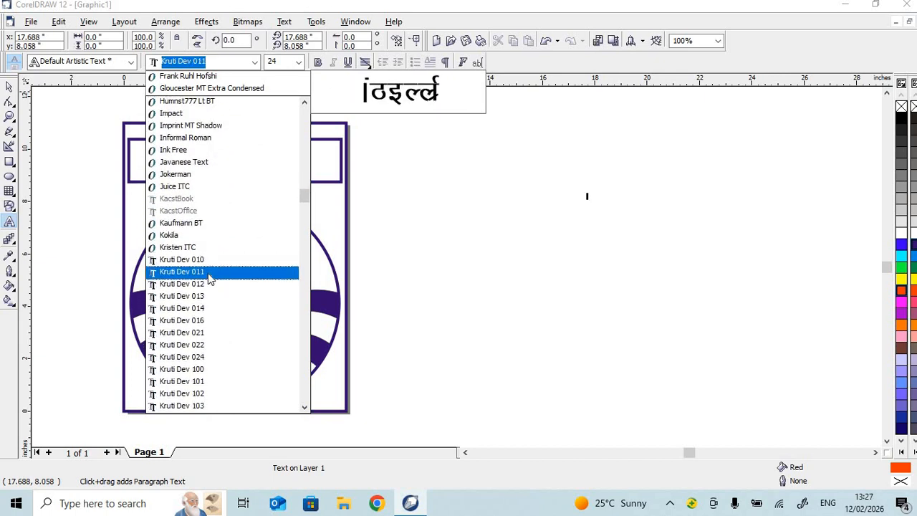
{"action": "left_click", "coordinate": [210, 272]}
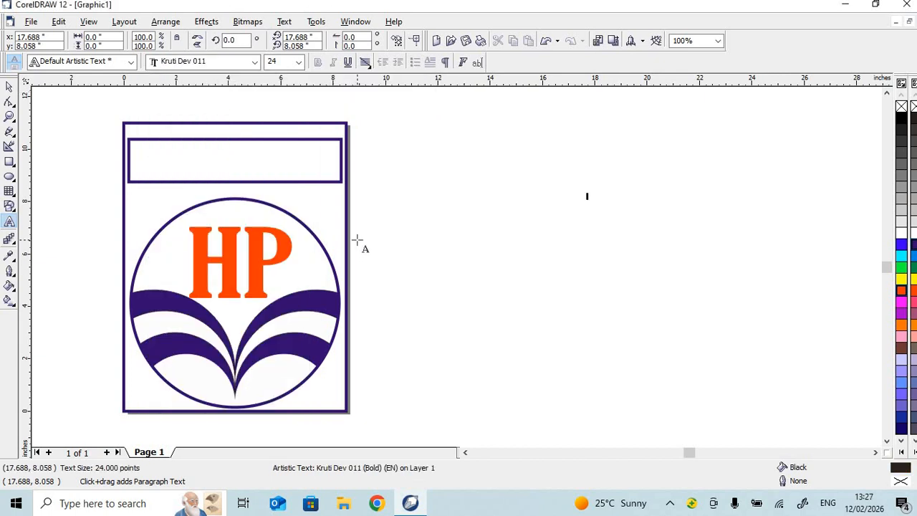
{"action": "type", "text": "s"}
{"action": "key", "text": "BackSpace"}
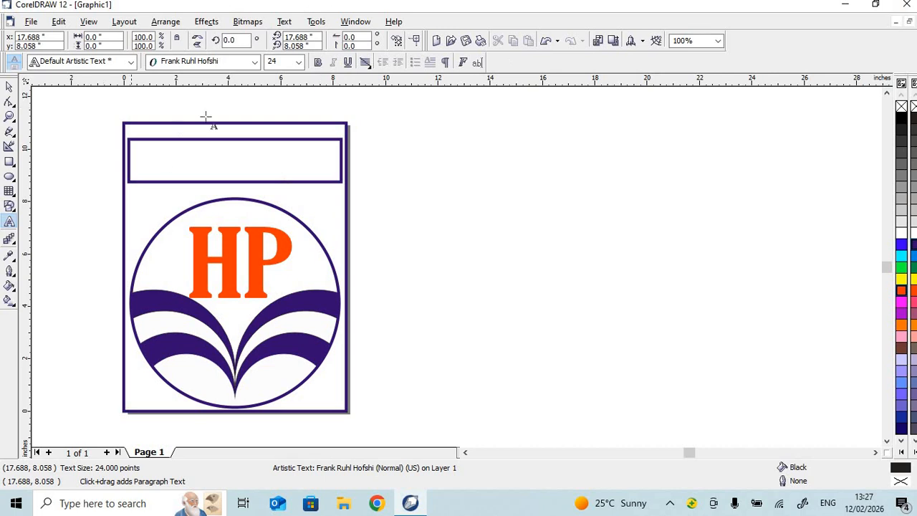
{"action": "left_click", "coordinate": [256, 62]}
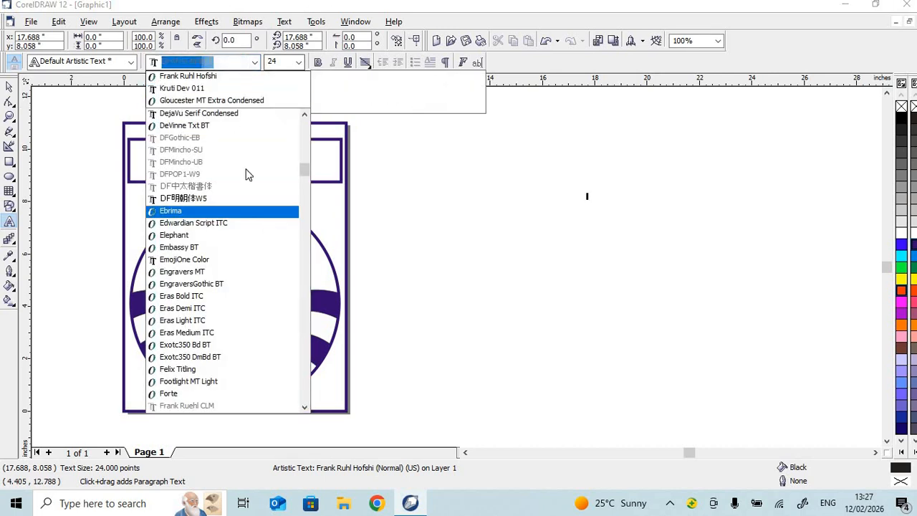
{"action": "left_click", "coordinate": [218, 95]}
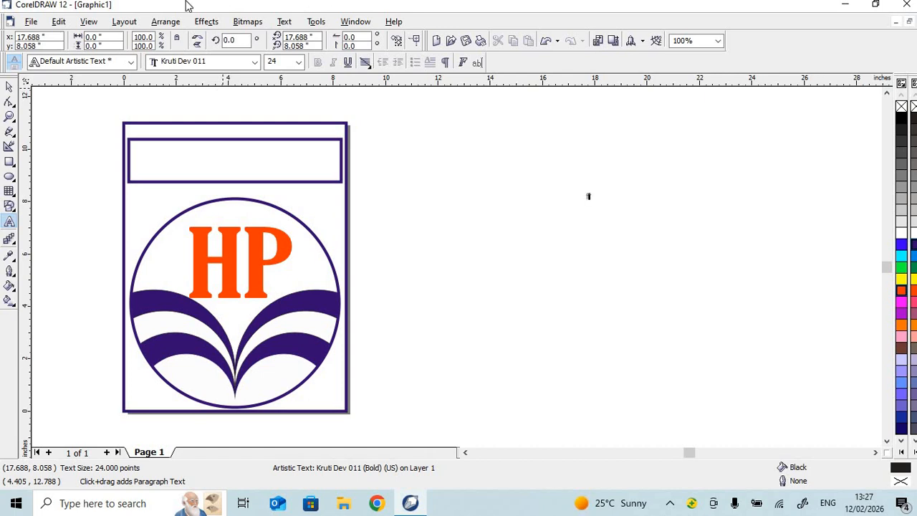
Step: Enter the Hindi word "हिन्दुस्तान" in the new text object
{"action": "type", "text": "fgU"}
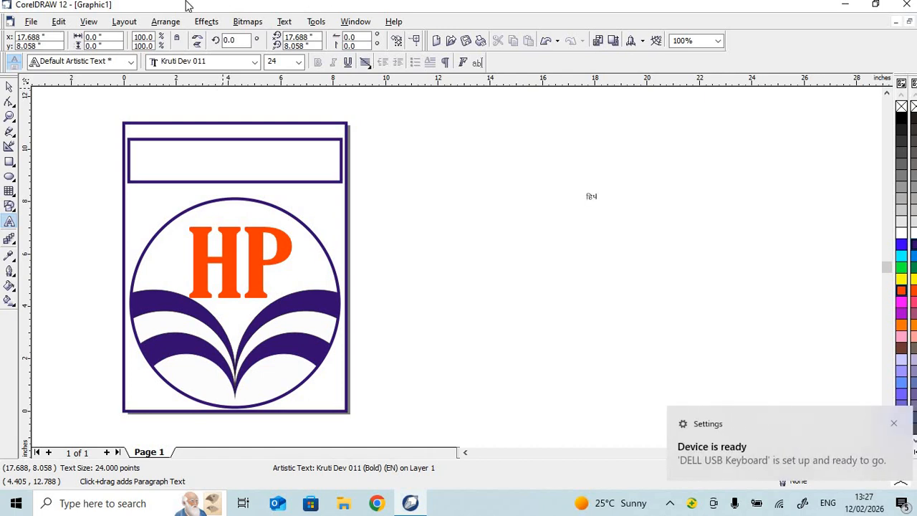
{"action": "key", "text": "BackSpace"}
{"action": "type", "text": "Unq"}
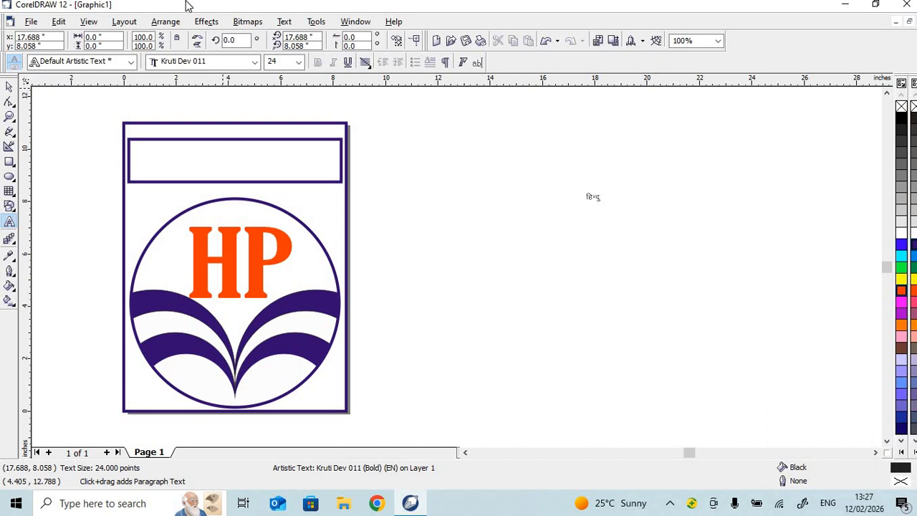
{"action": "type", "text": "l~rku"}
{"action": "key", "text": "BackSpace"}
{"action": "type", "text": "u"}
{"action": "key", "text": "BackSpace"}
{"action": "key", "text": "Left"}
{"action": "key", "text": "Left"}
{"action": "key", "text": "BackSpace"}
{"action": "type", "text": "f"}
{"action": "key", "text": "Right"}
{"action": "key", "text": "Right"}
{"action": "key", "text": "Right"}
{"action": "key", "text": "Right"}
Step: Add the second Hindi word "पेट्रोलियम" after the first one on the same line
{"action": "type", "text": "iq"}
{"action": "key", "text": "BackSpace"}
{"action": "type", "text": "sV"}
{"action": "type", "text": "z"}
{"action": "key", "text": "BackSpace"}
{"action": "type", "text": "sfy;e"}
Step: Fill the Hindi text with red and enlarge it to about 66 pt
{"action": "left_click_drag", "start_coordinate": [649, 198], "coordinate": [555, 194]}
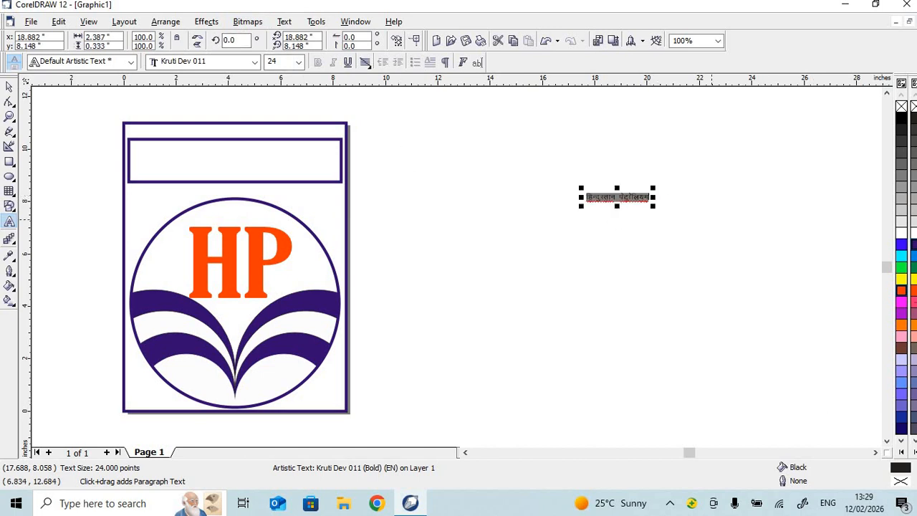
{"action": "left_click", "coordinate": [900, 290]}
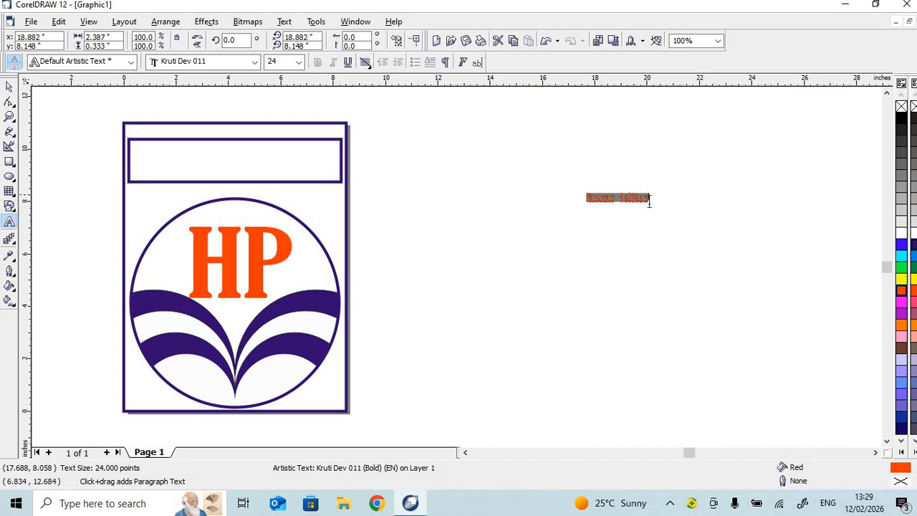
{"action": "key", "text": "Escape"}
{"action": "left_click_drag", "start_coordinate": [653, 207], "coordinate": [760, 362]}
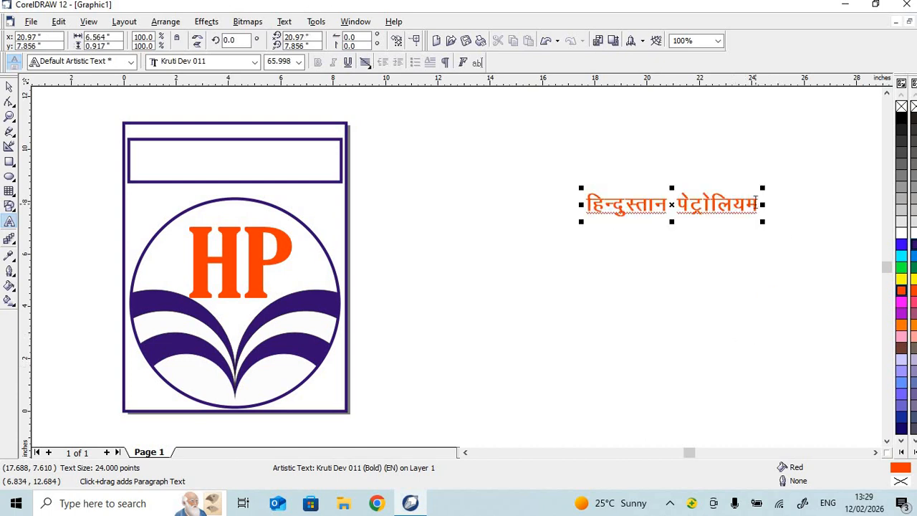
Step: Set the Hindi text's font to Kruti Dev 103 and move the text inside the header box at the top of the page
{"action": "left_click_drag", "start_coordinate": [756, 204], "coordinate": [512, 184]}
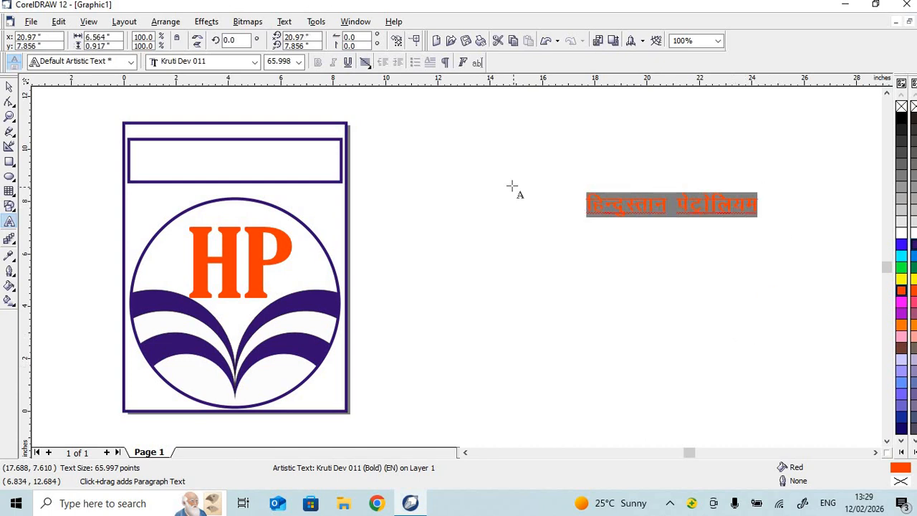
{"action": "left_click", "coordinate": [254, 61]}
{"action": "scroll", "coordinate": [179, 329], "scroll_direction": "down", "scroll_amount": 7}
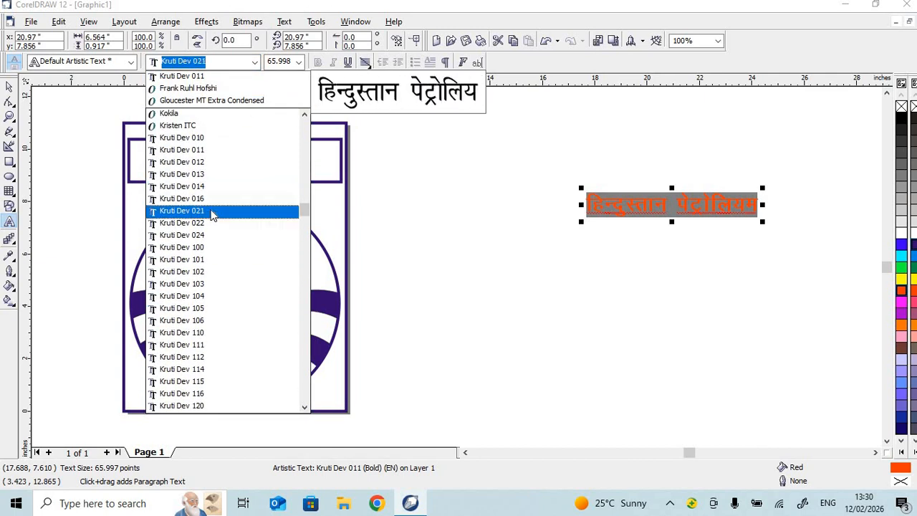
{"action": "left_click", "coordinate": [203, 285]}
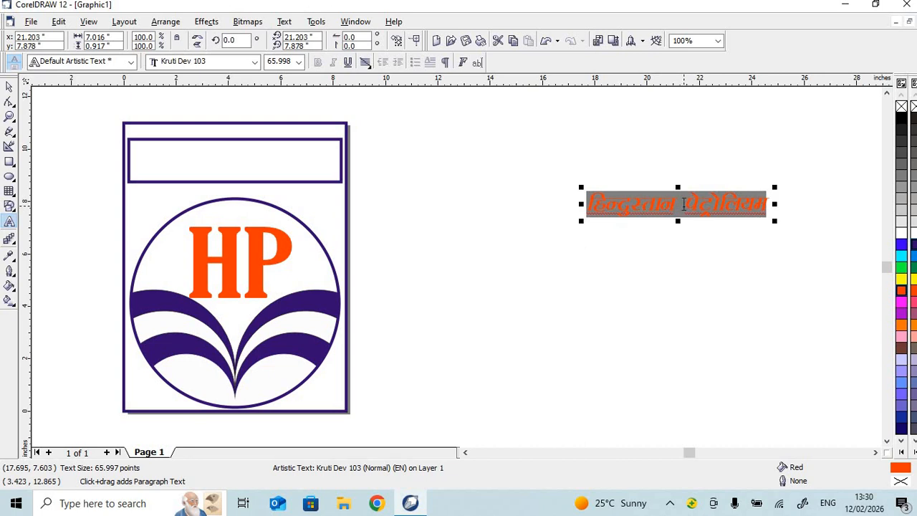
{"action": "left_click", "coordinate": [682, 203]}
{"action": "left_click_drag", "start_coordinate": [680, 205], "coordinate": [234, 164]}
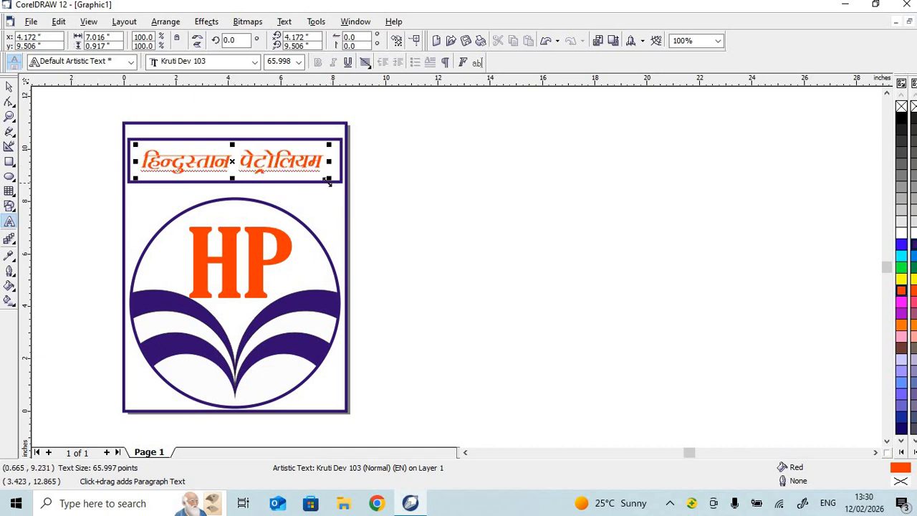
Step: Enlarge the Hindi title to about 74 pt and ignore all spelling flags for its second word
{"action": "left_click_drag", "start_coordinate": [326, 179], "coordinate": [341, 188]}
{"action": "right_click", "coordinate": [309, 168]}
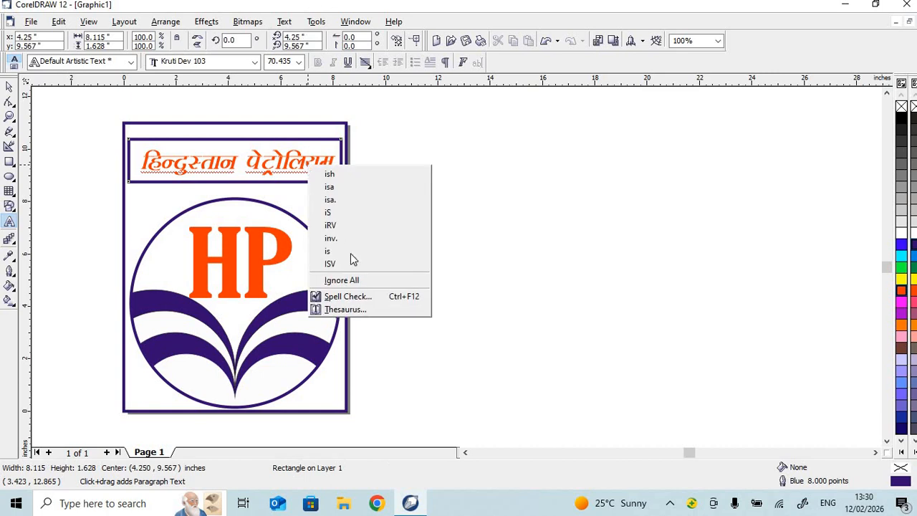
{"action": "left_click", "coordinate": [343, 280]}
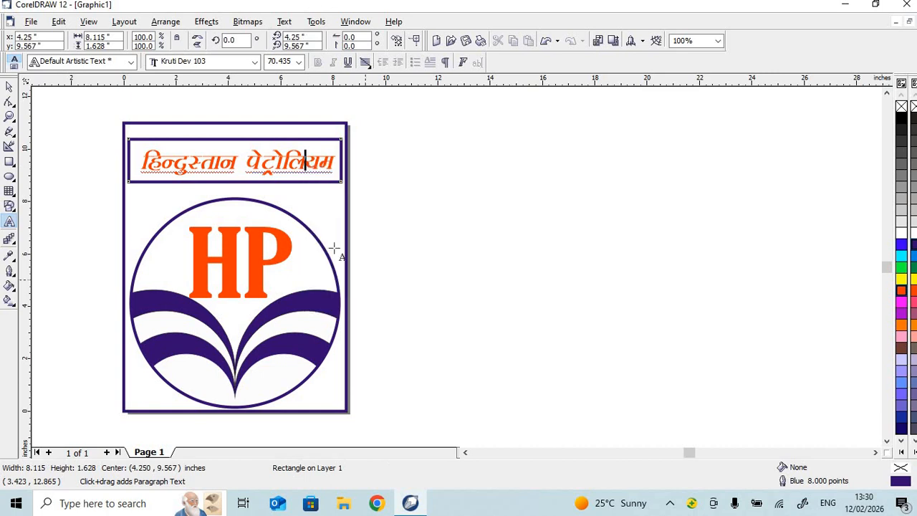
{"action": "left_click", "coordinate": [396, 177]}
{"action": "left_click", "coordinate": [331, 174]}
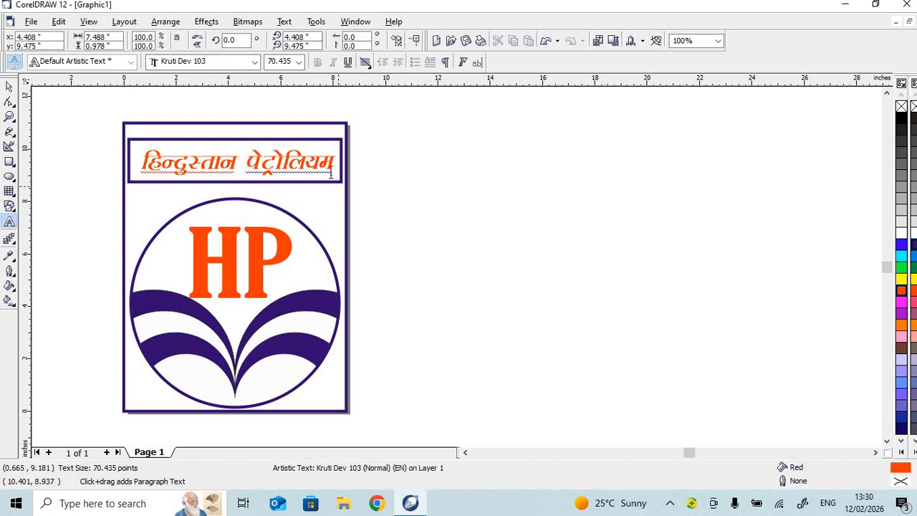
{"action": "left_click_drag", "start_coordinate": [348, 184], "coordinate": [353, 190]}
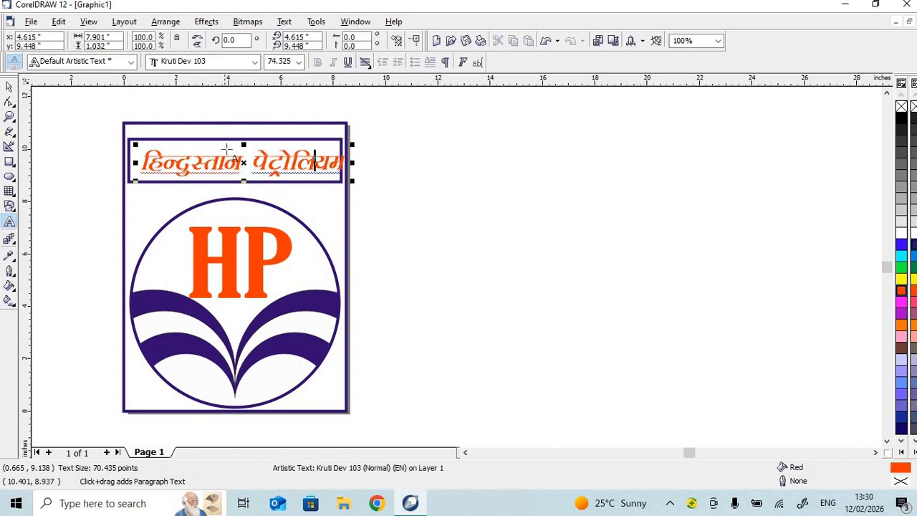
Step: Centre the Hindi title inside the header box at about X 4.3, Y 9.48 inches and deselect it
{"action": "left_click_drag", "start_coordinate": [243, 165], "coordinate": [233, 160]}
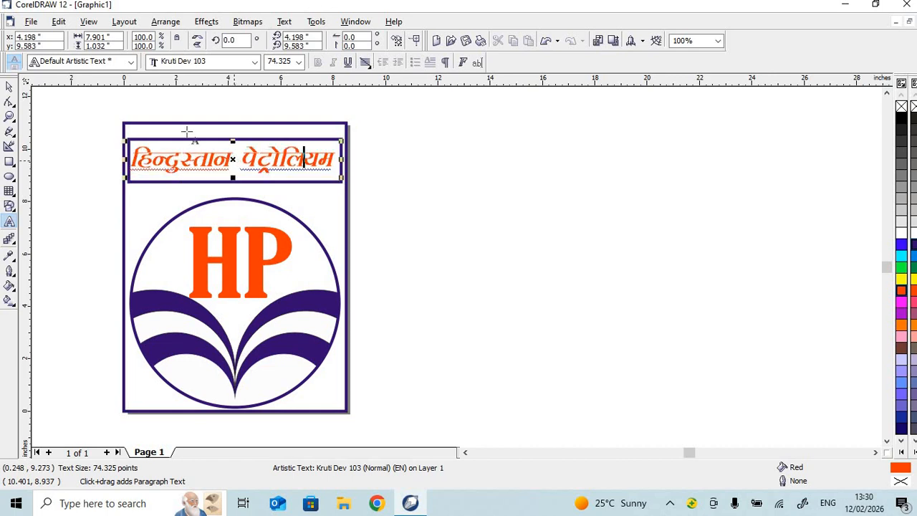
{"action": "left_click", "coordinate": [8, 86]}
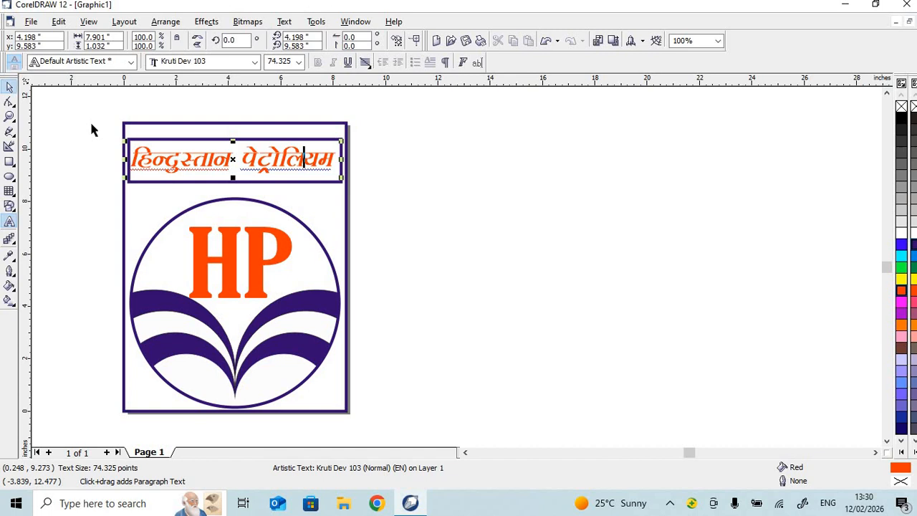
{"action": "left_click", "coordinate": [232, 158]}
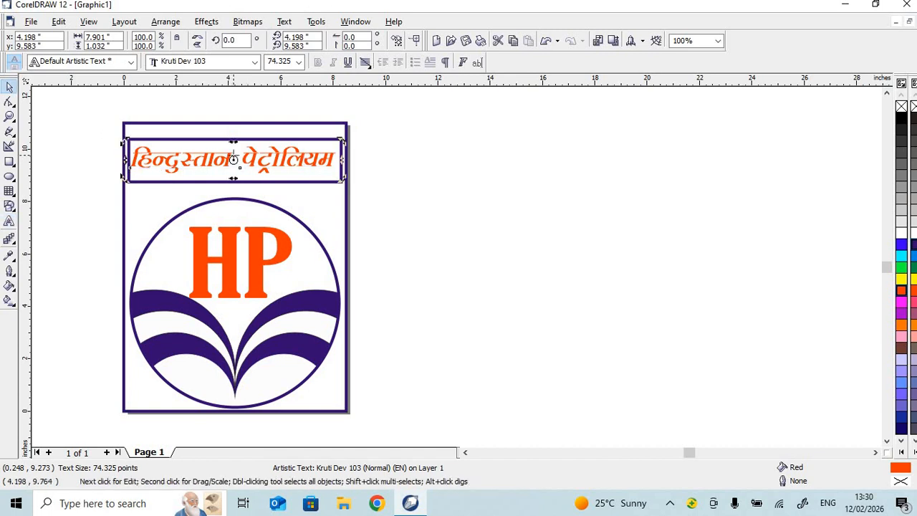
{"action": "left_click_drag", "start_coordinate": [233, 158], "coordinate": [236, 162]}
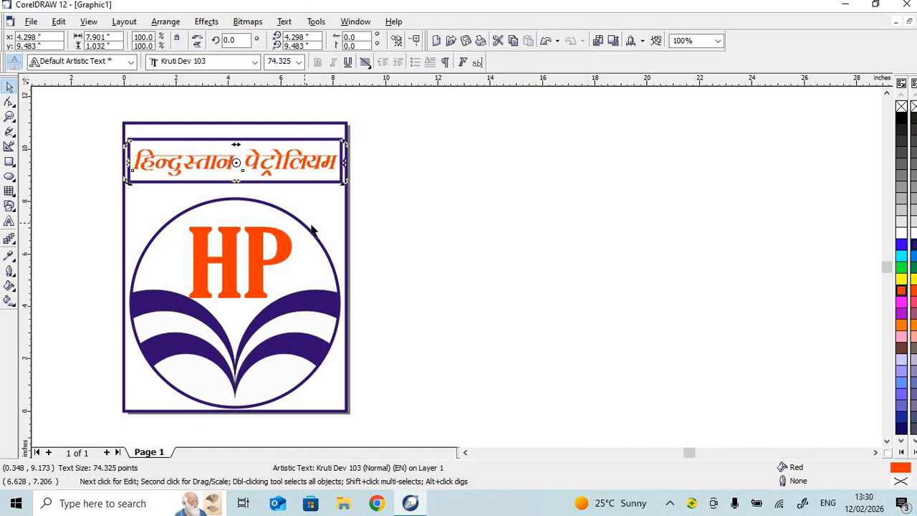
{"action": "left_click", "coordinate": [499, 232]}
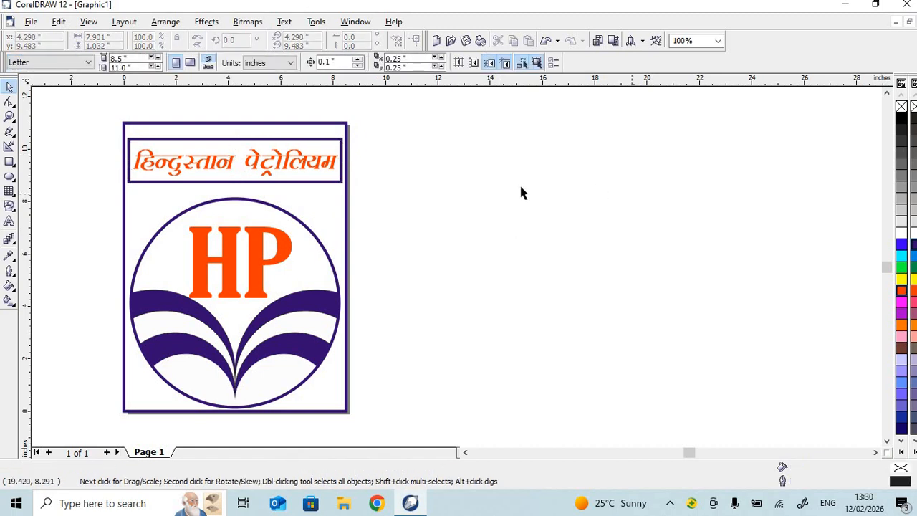